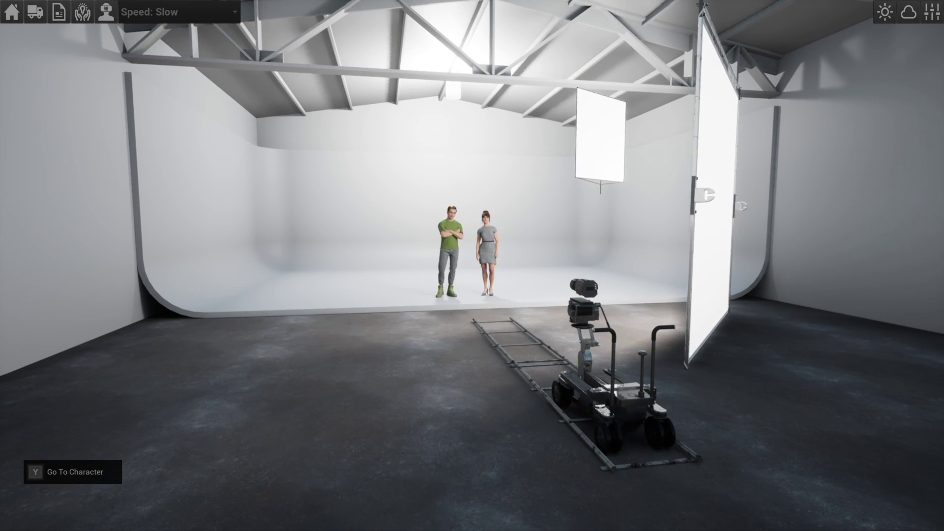
- Switch to character mode and walk up to the two actors standing on the white cyclorama to view them
{"action": "key", "text": "y"}
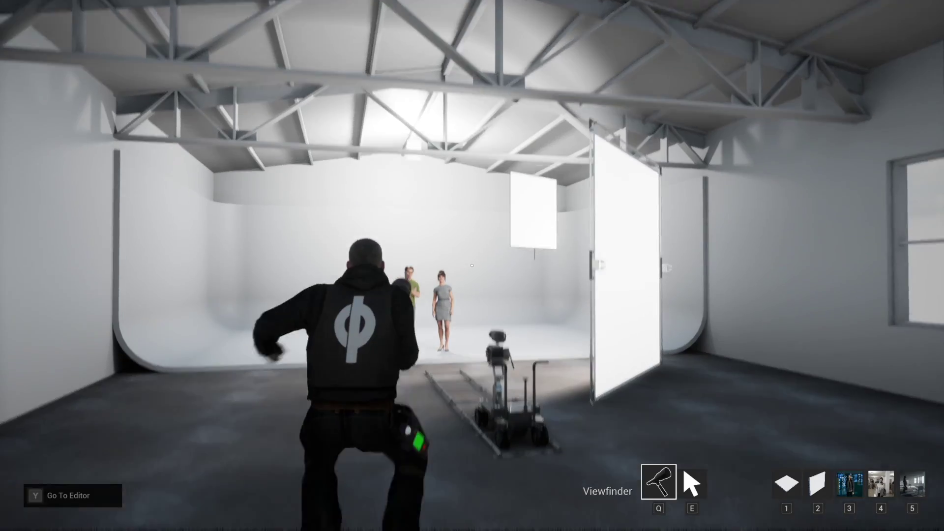
{"action": "key", "text": "w"}
{"action": "key", "text": "w"}
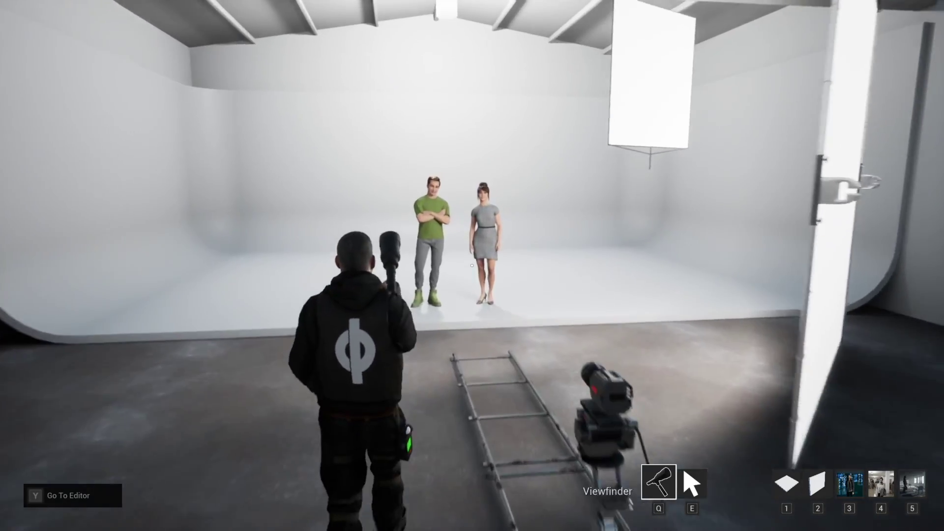
{"action": "key", "text": "a"}
{"action": "key", "text": "w"}
{"action": "key", "text": "d"}
{"action": "key", "text": "d"}
{"action": "key", "text": "s"}
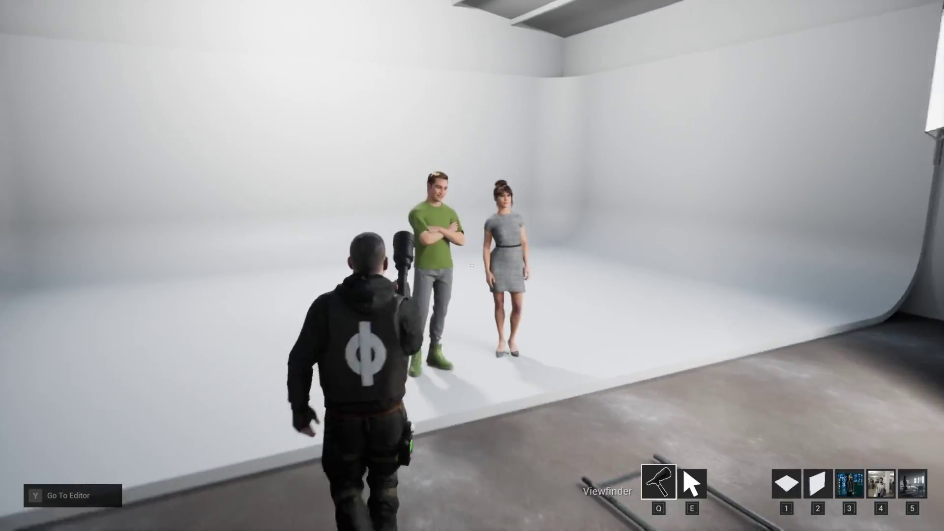
{"action": "key", "text": "s"}
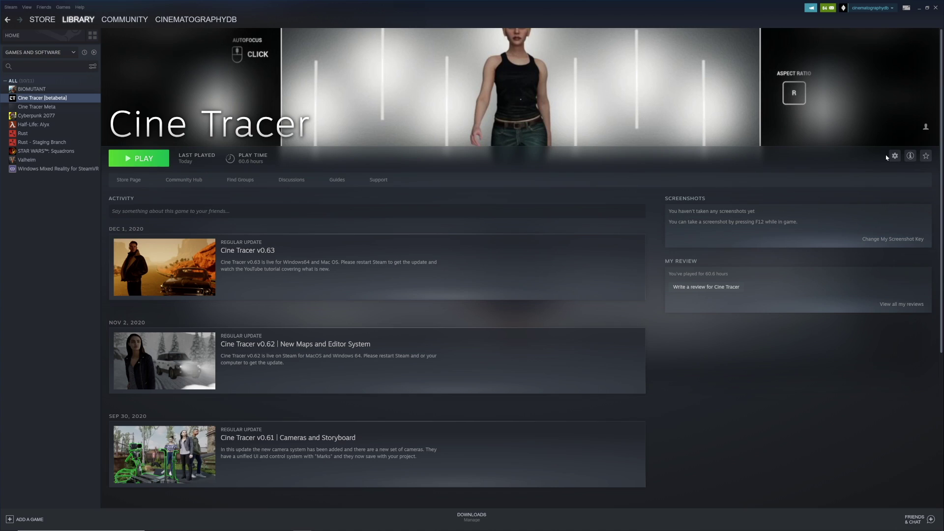
- Switch to Steam and choose the betabeta branch in the Betas properties of Cine Tracer
{"action": "left_click", "coordinate": [895, 158]}
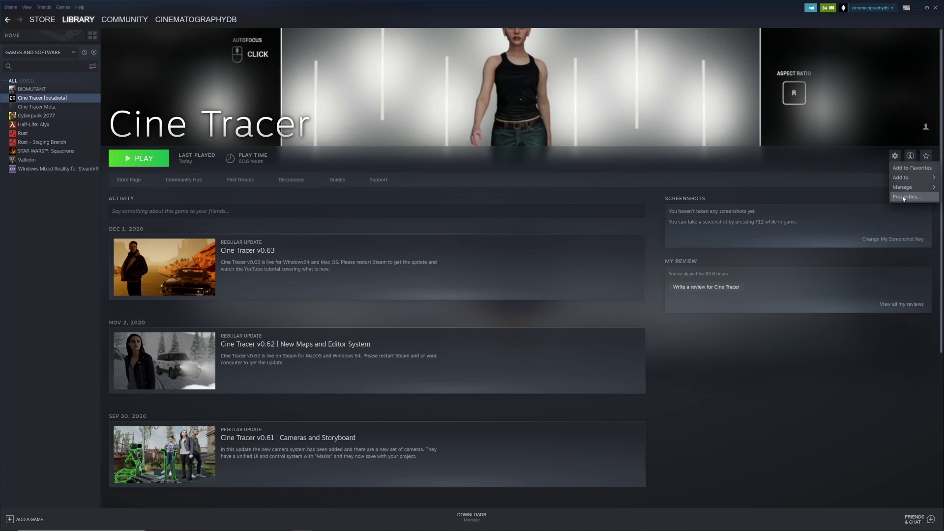
{"action": "left_click", "coordinate": [888, 195]}
{"action": "left_click_drag", "start_coordinate": [532, 214], "coordinate": [520, 148]}
{"action": "left_click", "coordinate": [383, 197]}
{"action": "left_click", "coordinate": [507, 178]}
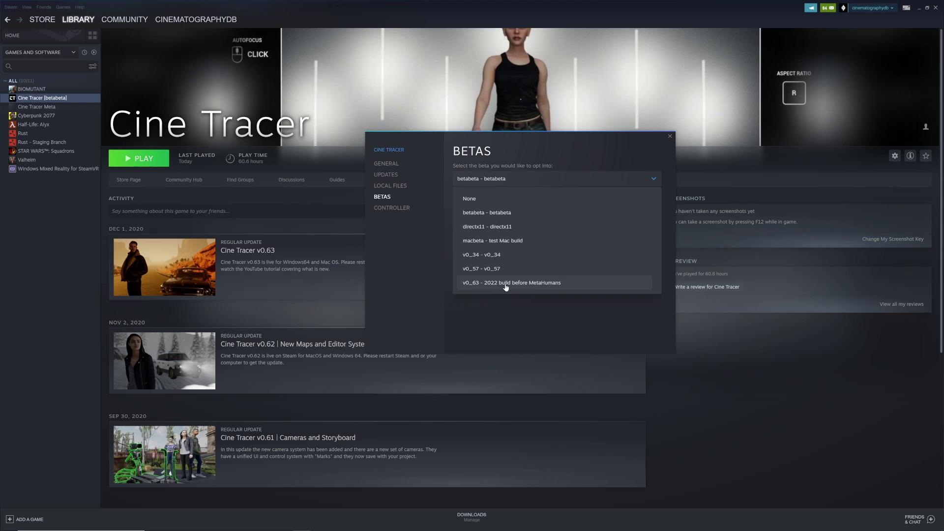
{"action": "left_click", "coordinate": [479, 198]}
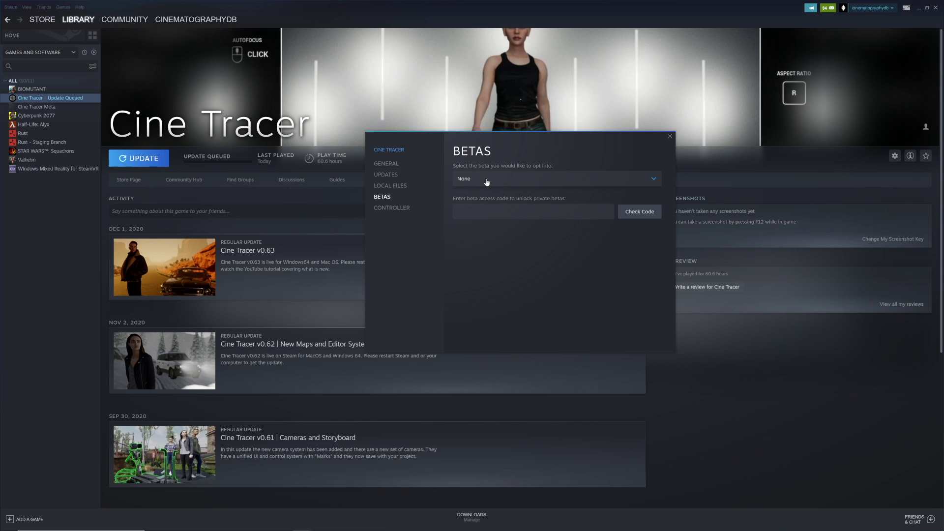
{"action": "left_click", "coordinate": [487, 182]}
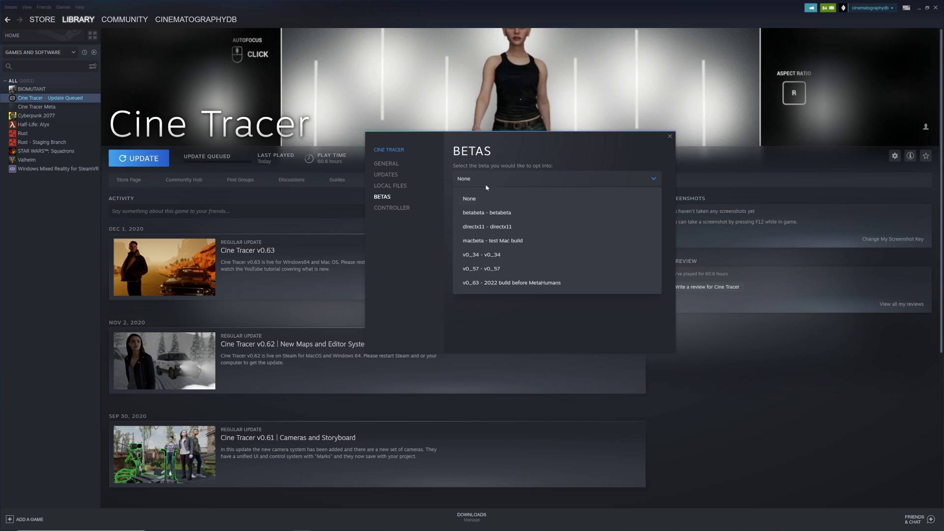
{"action": "left_click", "coordinate": [489, 213]}
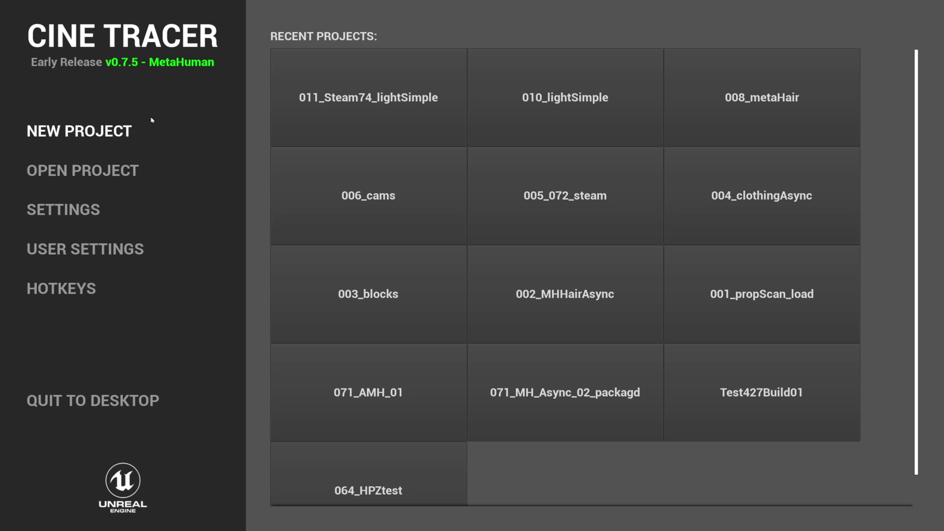
- Start a new project in Cine Tracer and look through the non-MetaHuman actor categories, including Pose Actor and Simple Actor
{"action": "left_click", "coordinate": [117, 133]}
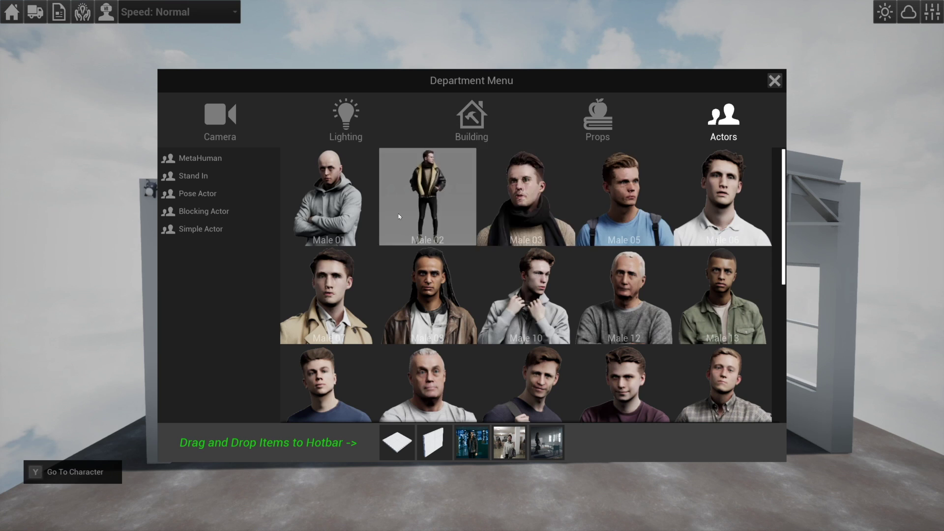
{"action": "scroll", "coordinate": [468, 312], "scroll_direction": "down", "scroll_amount": 2}
{"action": "scroll", "coordinate": [468, 313], "scroll_direction": "up", "scroll_amount": 2}
{"action": "left_click", "coordinate": [200, 197]}
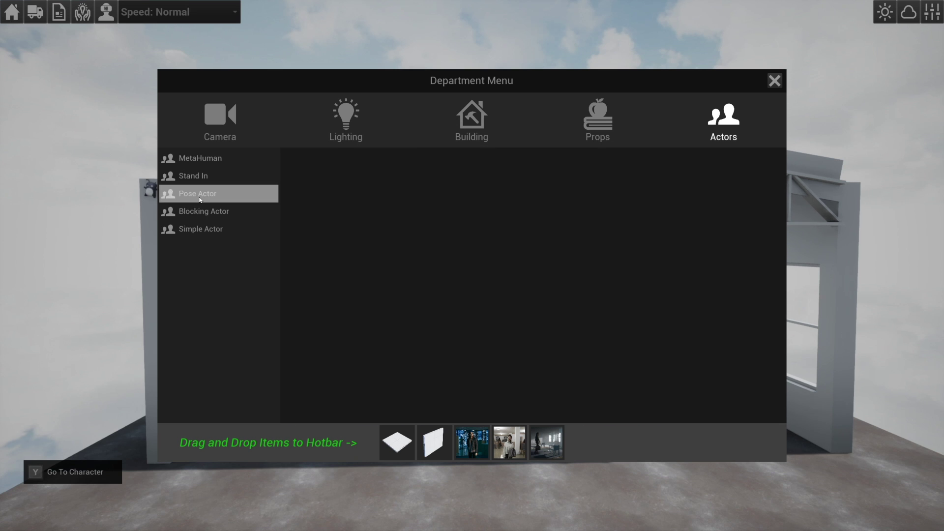
{"action": "left_click", "coordinate": [208, 230]}
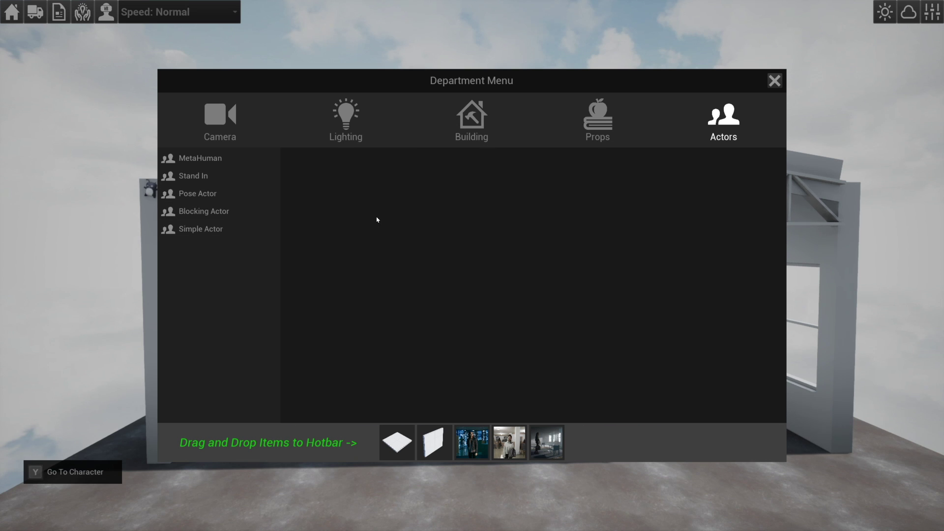
- Place the MetaHuman actor Ettore Meta on the floor in front of the open studio building
{"action": "left_click", "coordinate": [241, 158]}
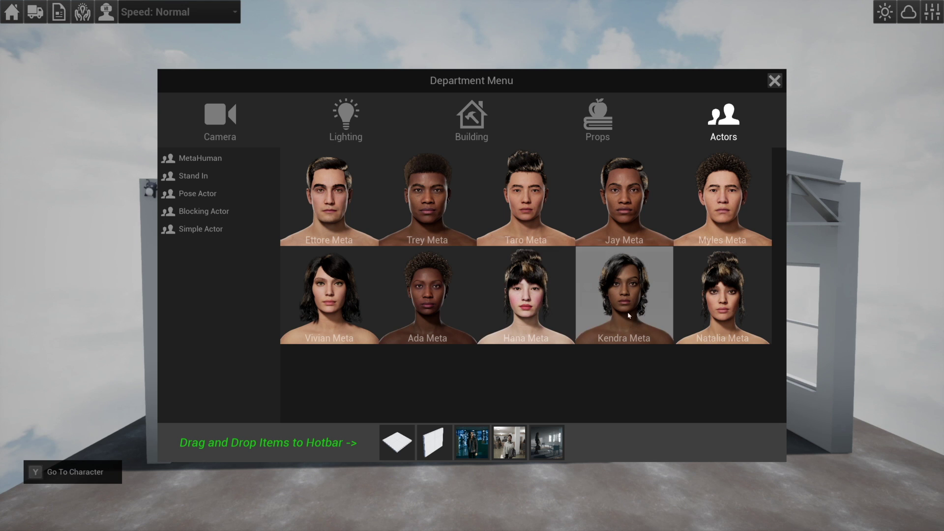
{"action": "left_click", "coordinate": [340, 218]}
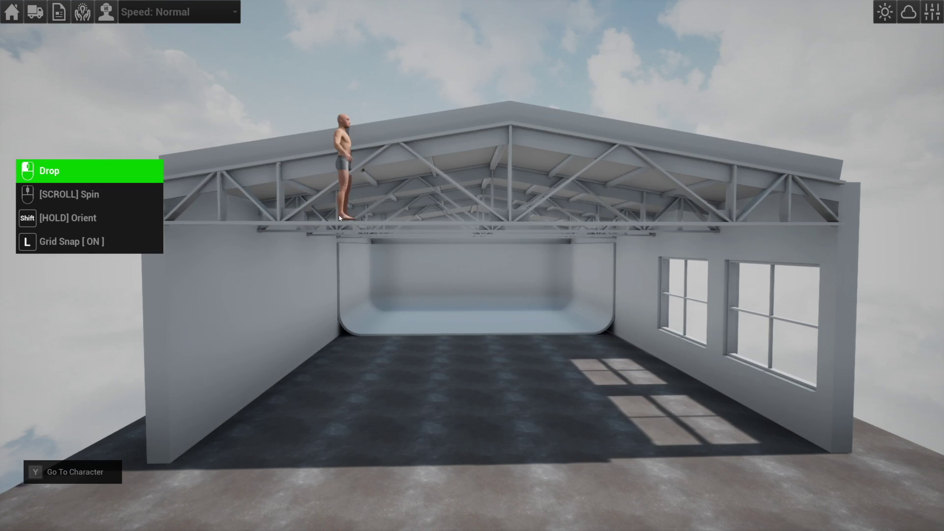
{"action": "left_click", "coordinate": [488, 511]}
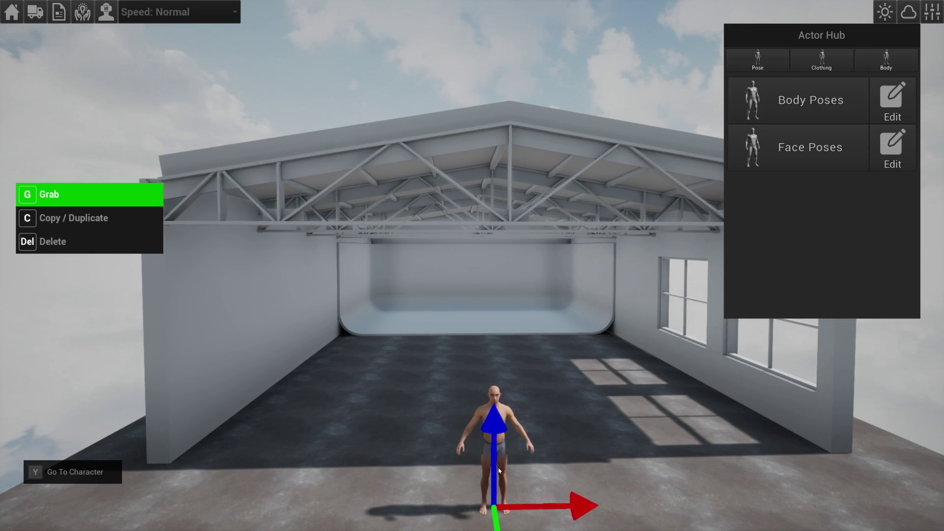
- Set the camera movement speed to Slow and deselect the placed actor
{"action": "left_click", "coordinate": [180, 12]}
{"action": "left_click", "coordinate": [148, 39]}
{"action": "key", "text": "y"}
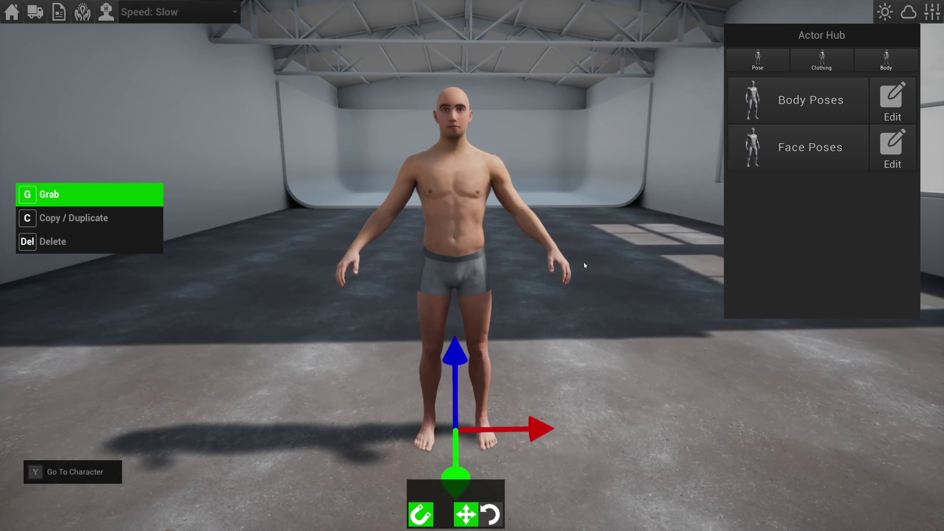
{"action": "left_click", "coordinate": [605, 237]}
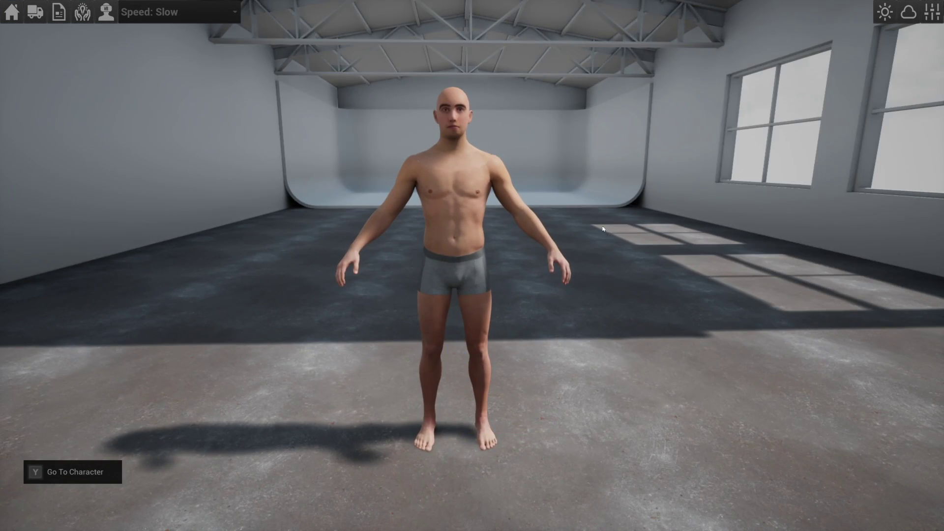
- Select the actor and set its MetaHuman visual quality to Normal
{"action": "left_click", "coordinate": [453, 120]}
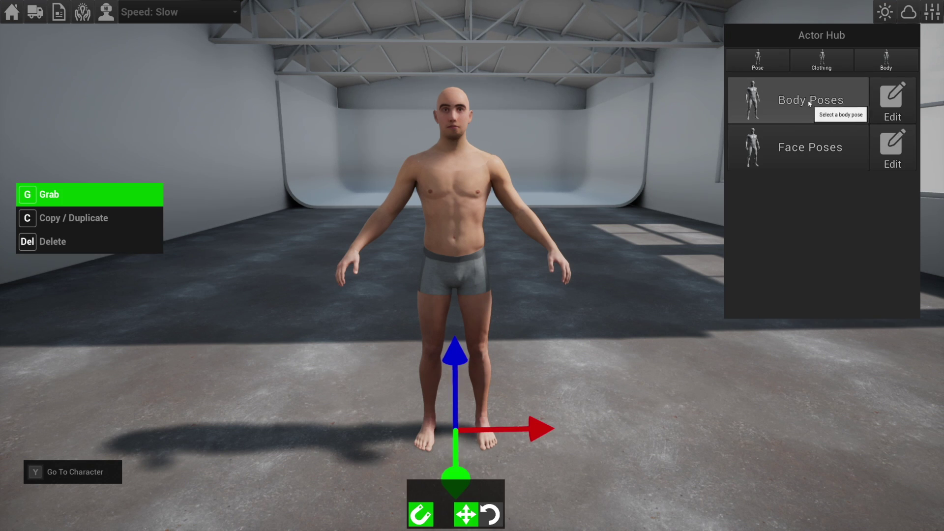
{"action": "left_click", "coordinate": [866, 68]}
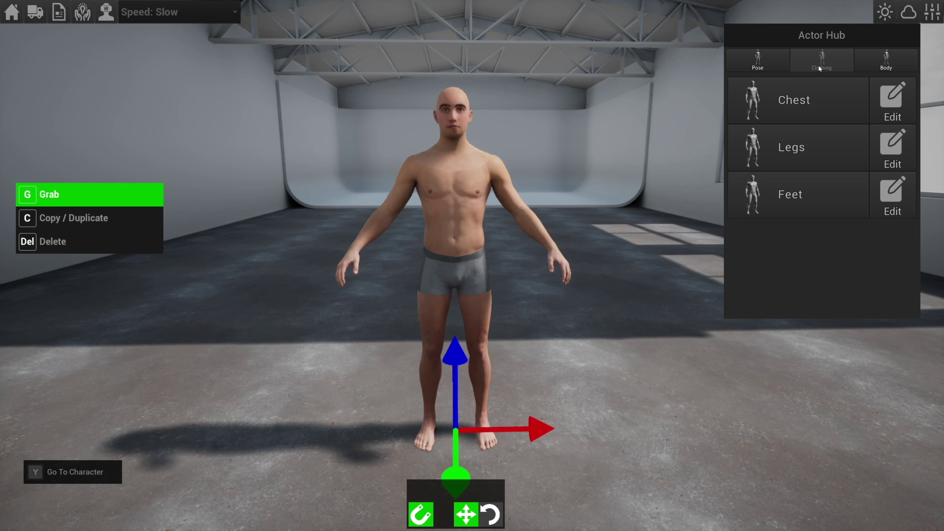
{"action": "left_click", "coordinate": [866, 67]}
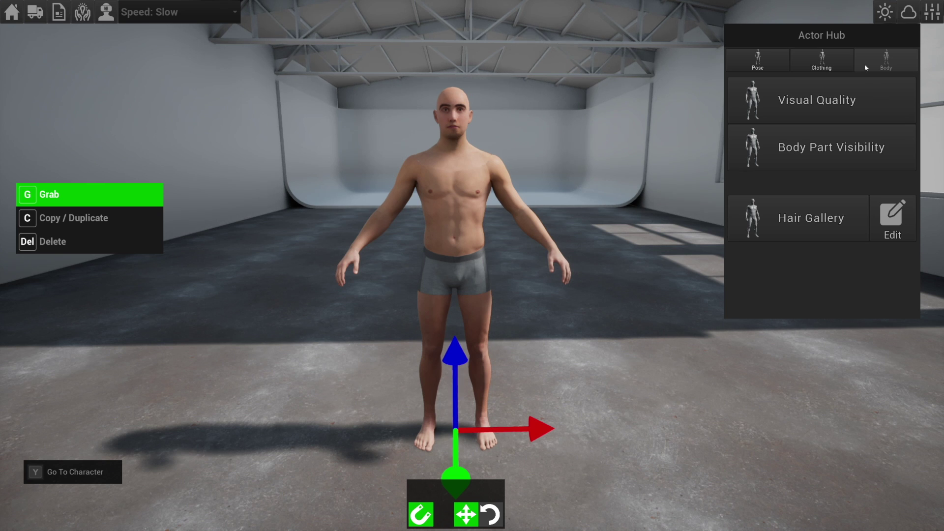
{"action": "left_click", "coordinate": [836, 107]}
{"action": "left_click", "coordinate": [846, 83]}
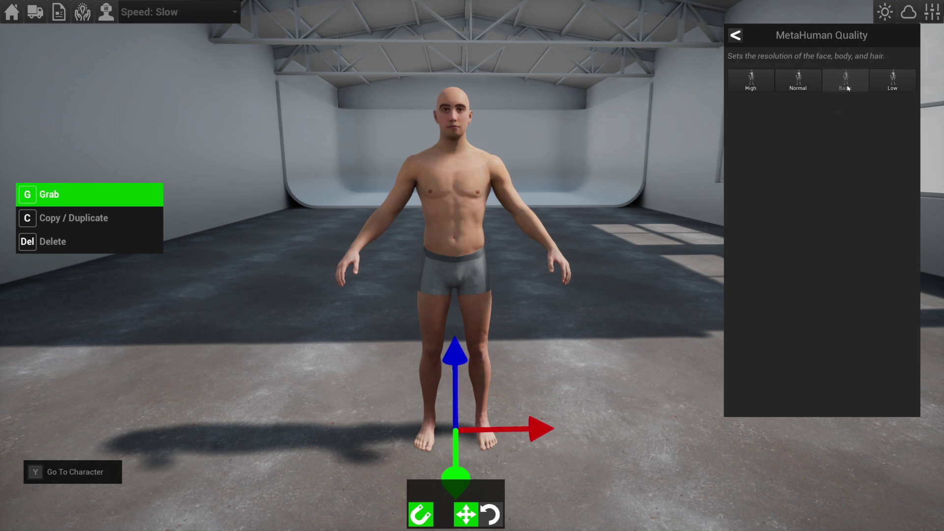
{"action": "left_click", "coordinate": [750, 85]}
{"action": "left_click", "coordinate": [796, 84]}
{"action": "left_click", "coordinate": [736, 35]}
- Cycle the actor's upper and lower body part visibility through their options and return both to Full
{"action": "left_click", "coordinate": [787, 137]}
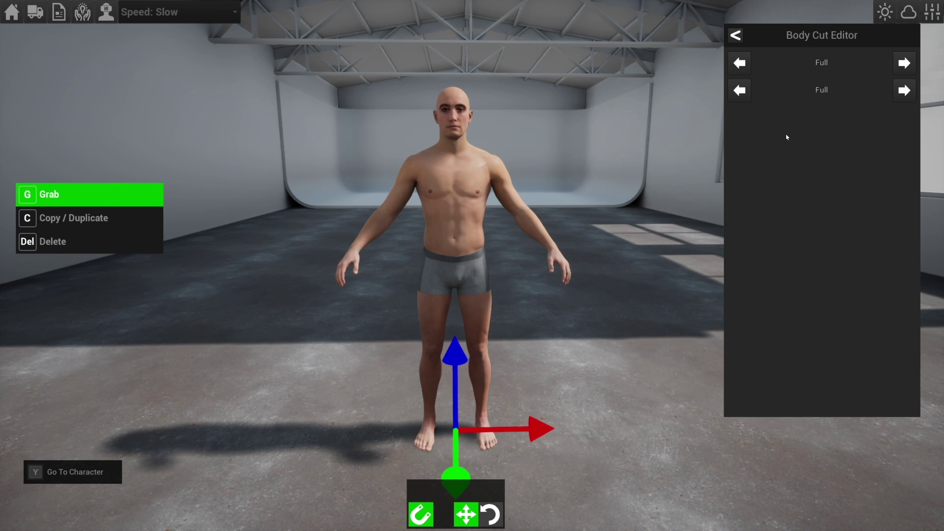
{"action": "left_click", "coordinate": [902, 66]}
{"action": "left_click", "coordinate": [903, 67]}
{"action": "left_click", "coordinate": [903, 66]}
{"action": "left_click", "coordinate": [902, 67]}
{"action": "left_click", "coordinate": [903, 90]}
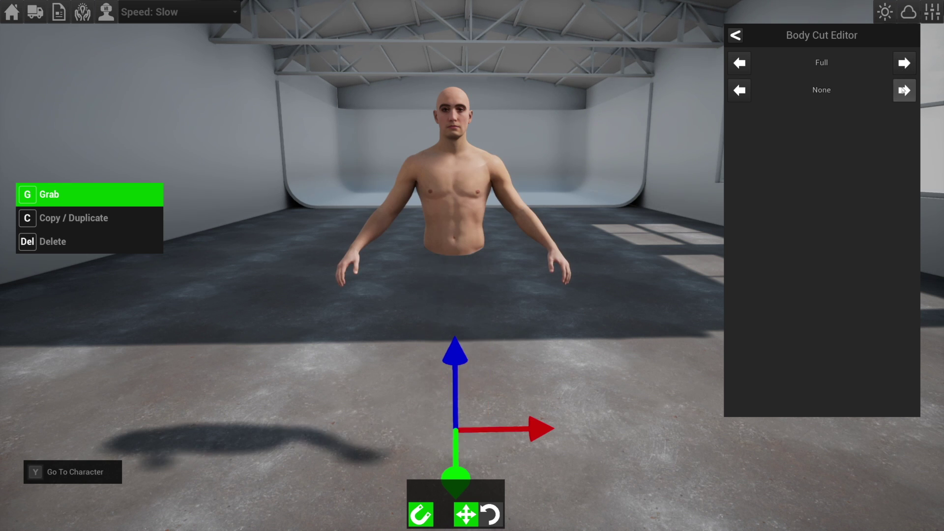
{"action": "left_click", "coordinate": [904, 90]}
{"action": "left_click", "coordinate": [903, 91]}
{"action": "left_click", "coordinate": [904, 90]}
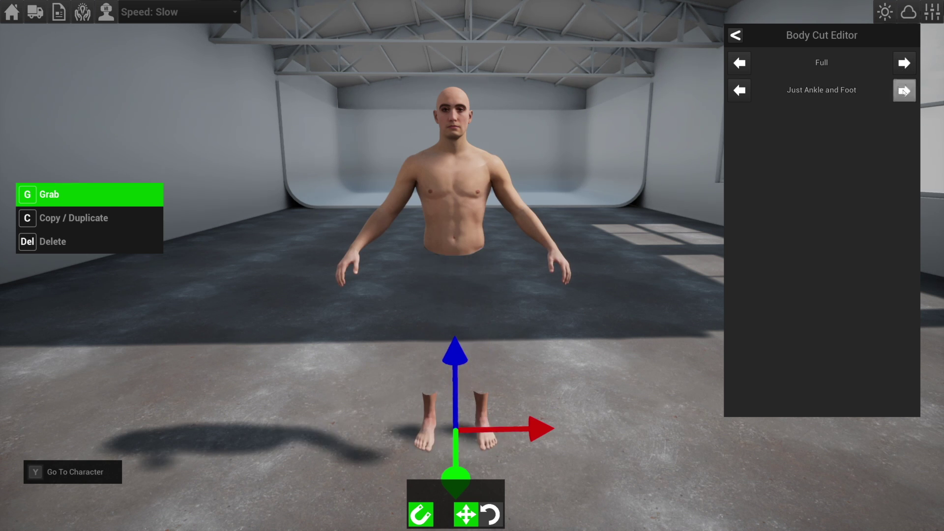
{"action": "left_click", "coordinate": [904, 90]}
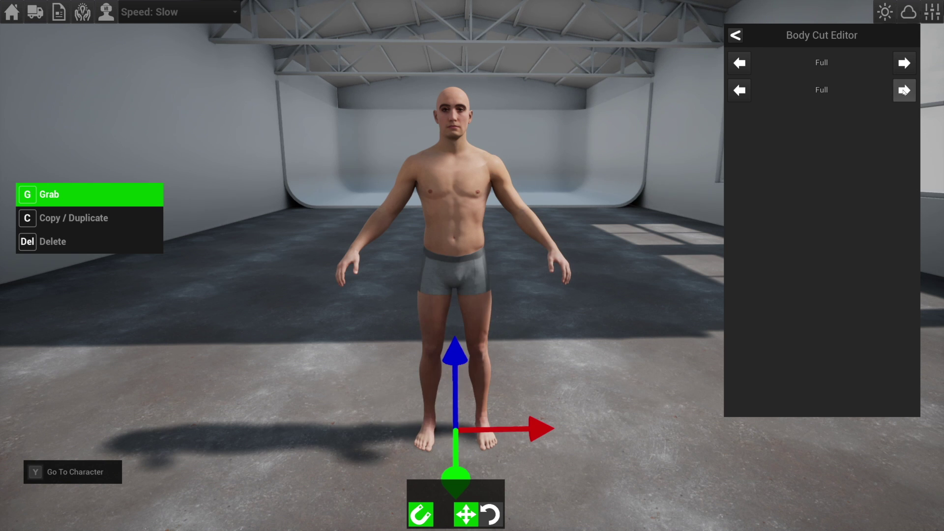
{"action": "left_click", "coordinate": [744, 39]}
- Try several hairstyles from the hair gallery on the actor and settle on Short Clean
{"action": "left_click", "coordinate": [889, 211]}
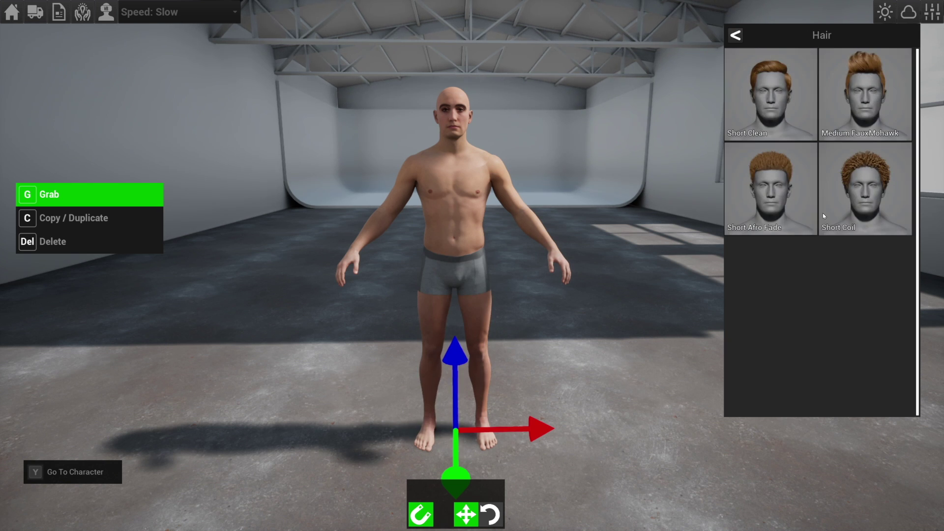
{"action": "left_click", "coordinate": [771, 111]}
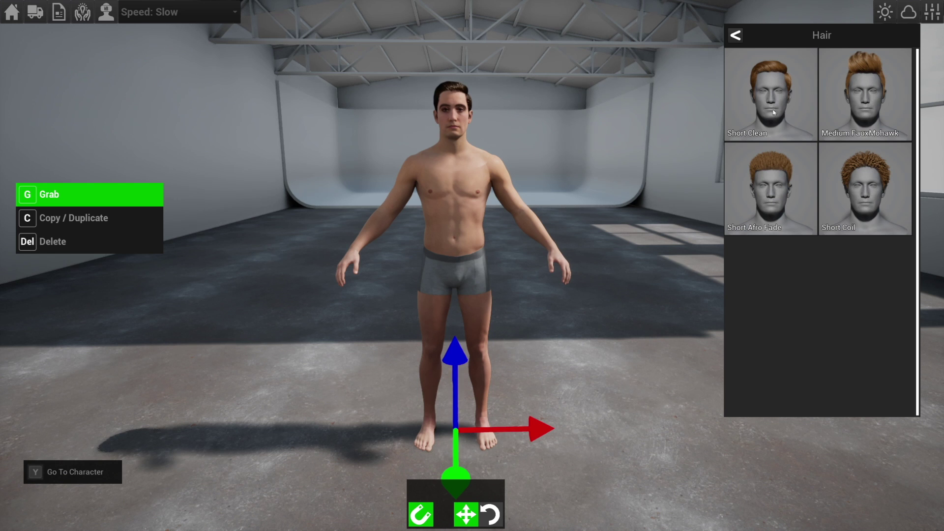
{"action": "left_click", "coordinate": [863, 104]}
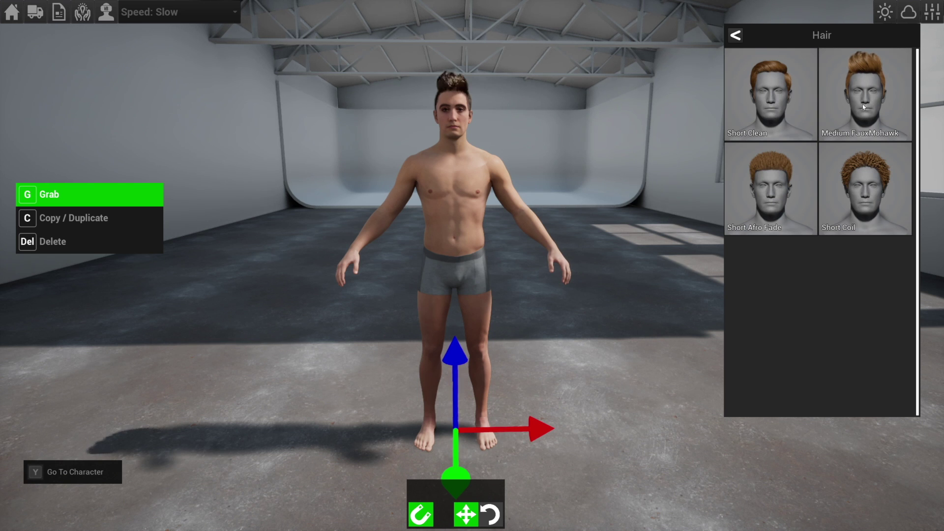
{"action": "left_click", "coordinate": [789, 174]}
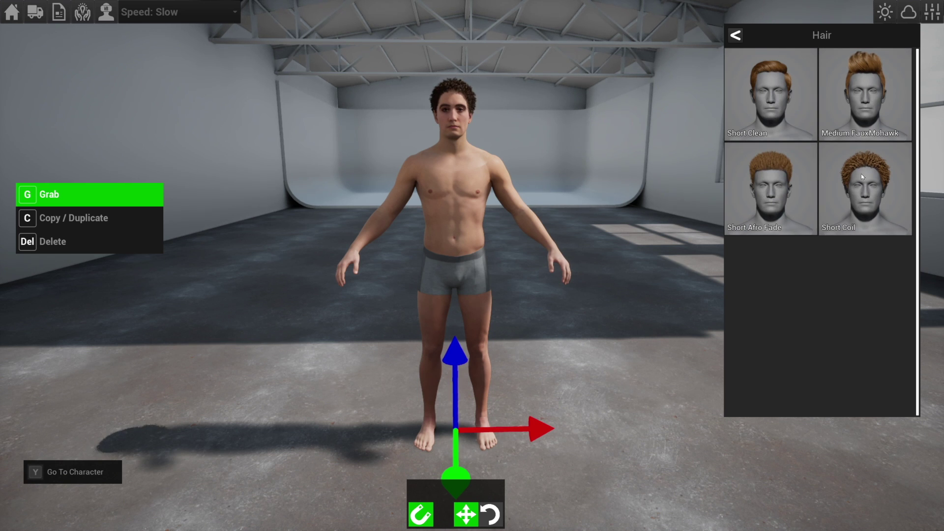
{"action": "left_click", "coordinate": [797, 123]}
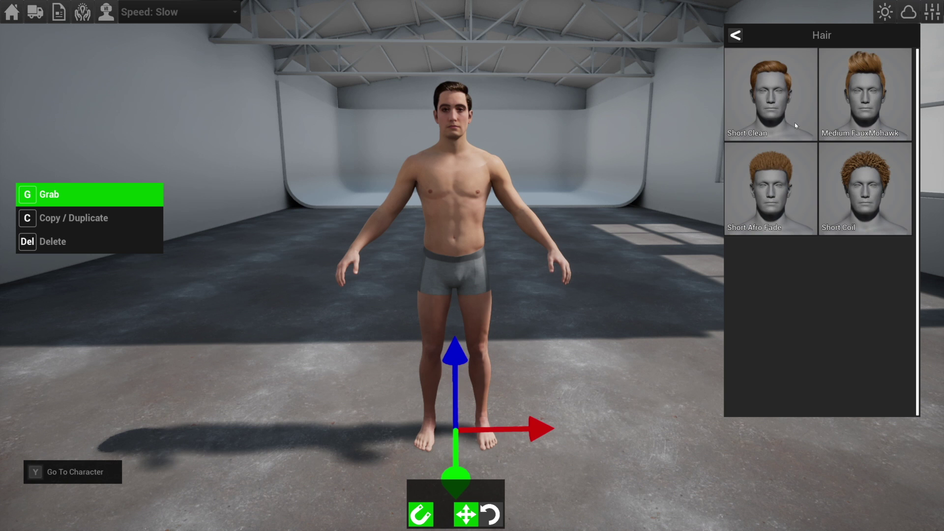
{"action": "left_click", "coordinate": [736, 35]}
- Experiment with the hair's Melanin and Redness in the Hair Editor, ending with Melanin, Redness and Grey Hair all at 0
{"action": "key", "text": "w"}
{"action": "key", "text": "e"}
{"action": "right_click_drag", "start_coordinate": [523, 166], "coordinate": [523, 167]}
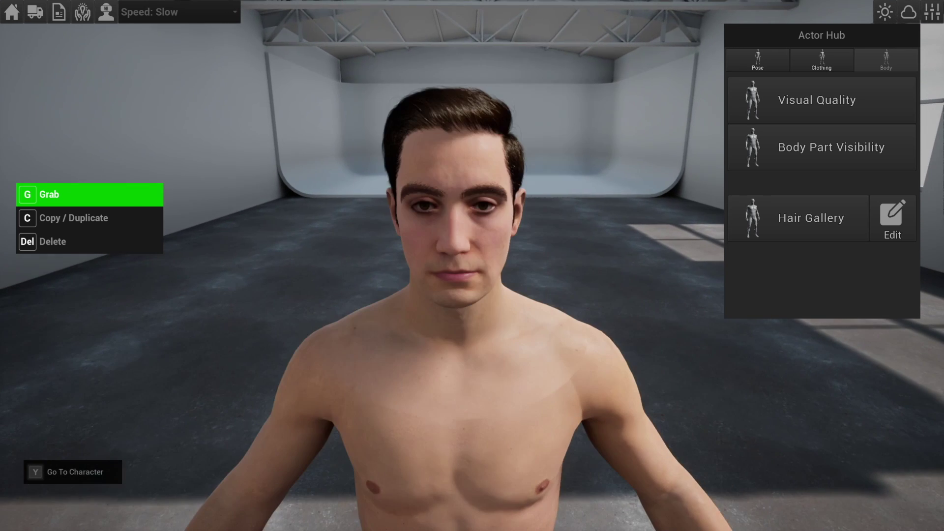
{"action": "left_click", "coordinate": [888, 216]}
{"action": "left_click_drag", "start_coordinate": [859, 78], "coordinate": [786, 77]}
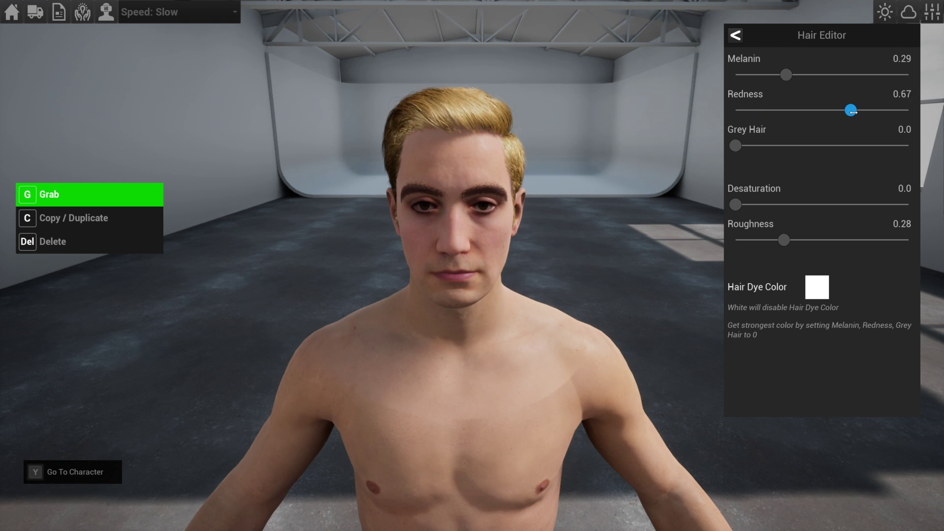
{"action": "left_click_drag", "start_coordinate": [777, 83], "coordinate": [844, 76]}
{"action": "left_click_drag", "start_coordinate": [742, 148], "coordinate": [686, 154]}
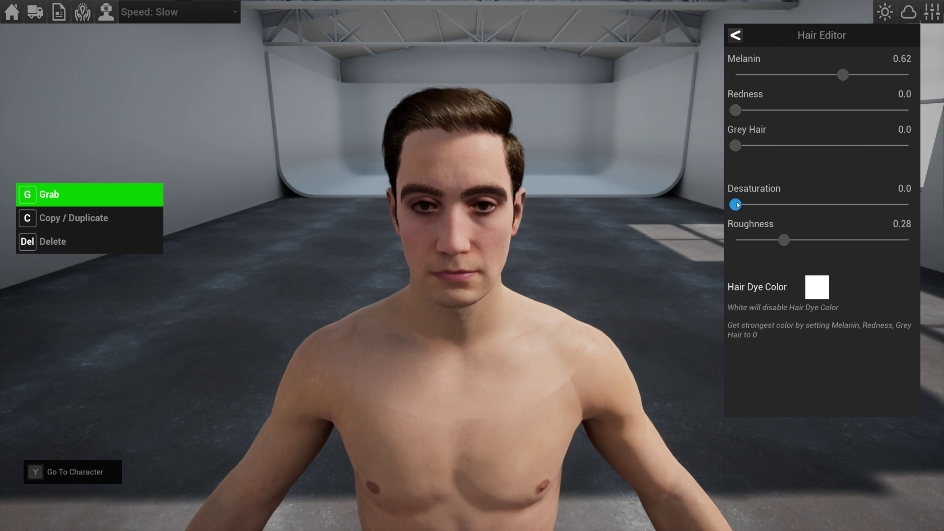
{"action": "left_click_drag", "start_coordinate": [843, 75], "coordinate": [735, 75]}
- Try different hues, saturations and intensities for the hair dye color, and return it to white with Saturation 0 and Intensity 1
{"action": "left_click", "coordinate": [817, 287]}
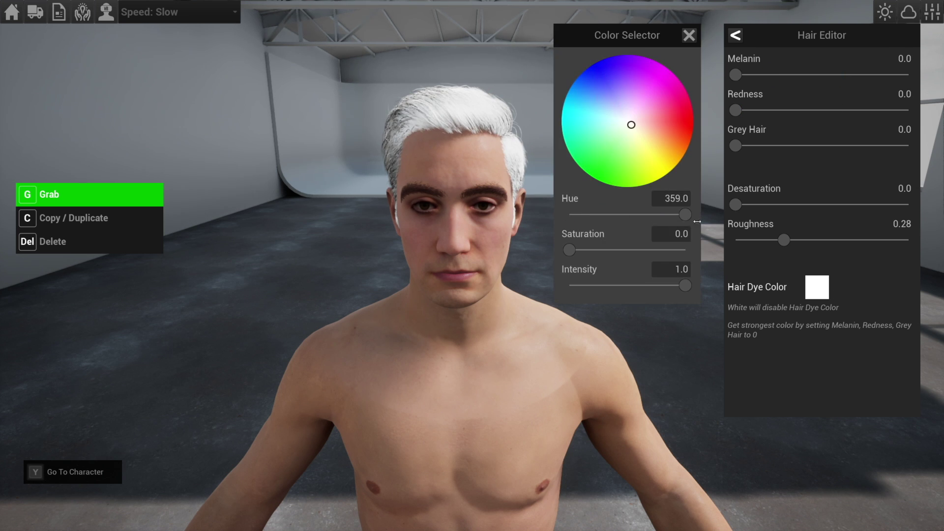
{"action": "left_click_drag", "start_coordinate": [569, 250], "coordinate": [685, 249]}
{"action": "left_click_drag", "start_coordinate": [685, 214], "coordinate": [559, 215]}
{"action": "left_click_drag", "start_coordinate": [685, 251], "coordinate": [685, 251]}
{"action": "left_click_drag", "start_coordinate": [685, 285], "coordinate": [625, 285]}
{"action": "left_click_drag", "start_coordinate": [685, 250], "coordinate": [675, 250]}
{"action": "left_click_drag", "start_coordinate": [626, 285], "coordinate": [604, 286]}
{"action": "left_click_drag", "start_coordinate": [676, 250], "coordinate": [569, 250]}
{"action": "left_click_drag", "start_coordinate": [603, 285], "coordinate": [685, 286]}
{"action": "left_click", "coordinate": [689, 35]}
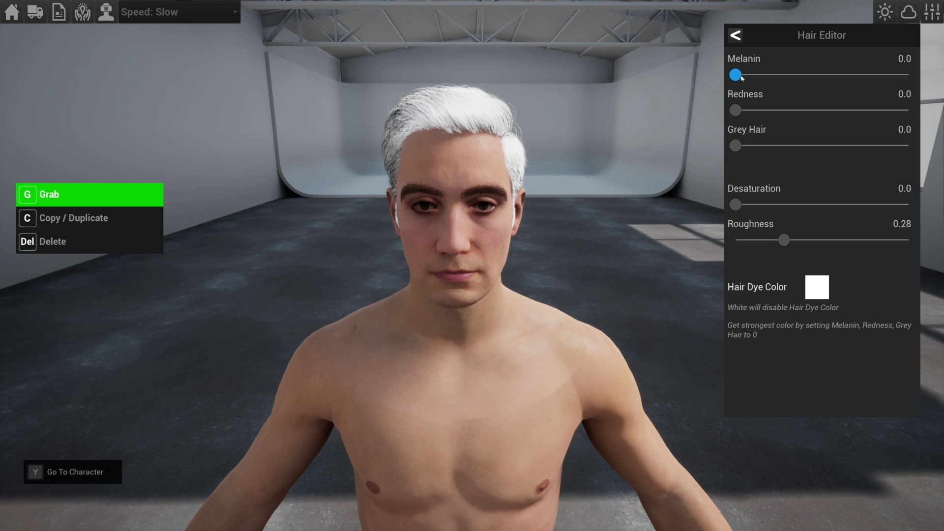
- Set the hair's Melanin to 0.63 and leave the Hair Editor
{"action": "left_click_drag", "start_coordinate": [735, 75], "coordinate": [844, 86]}
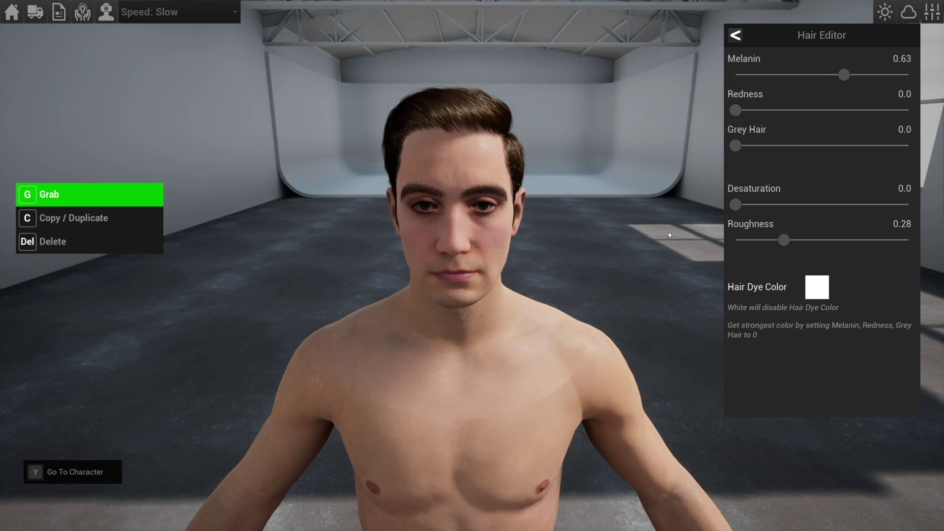
{"action": "left_click", "coordinate": [736, 35]}
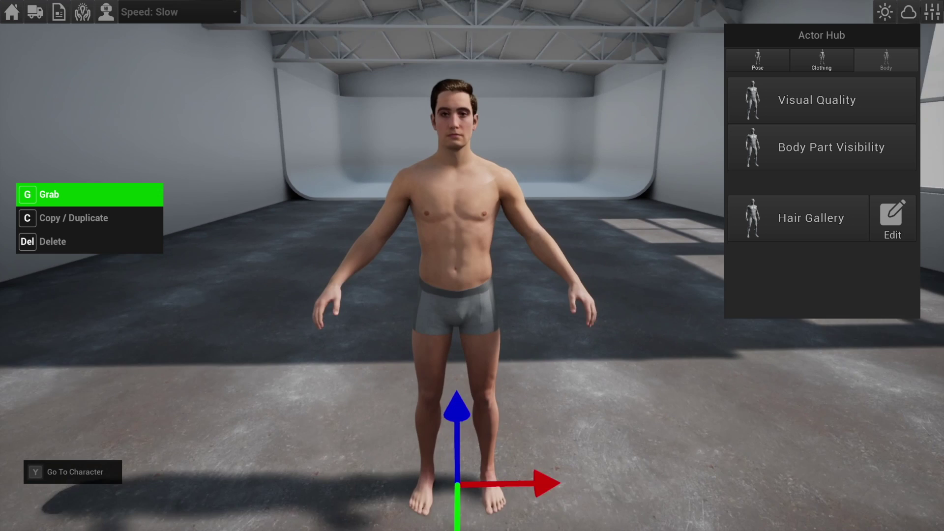
- Try the shirt collar, sweater, jacket and other chest clothing on the actor and settle on the TShirt
{"action": "left_click", "coordinate": [887, 59]}
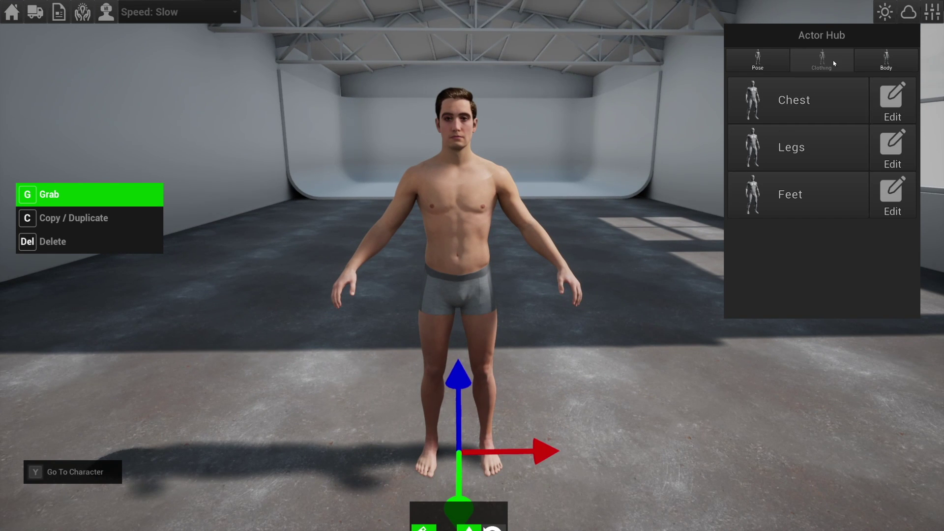
{"action": "left_click", "coordinate": [782, 96]}
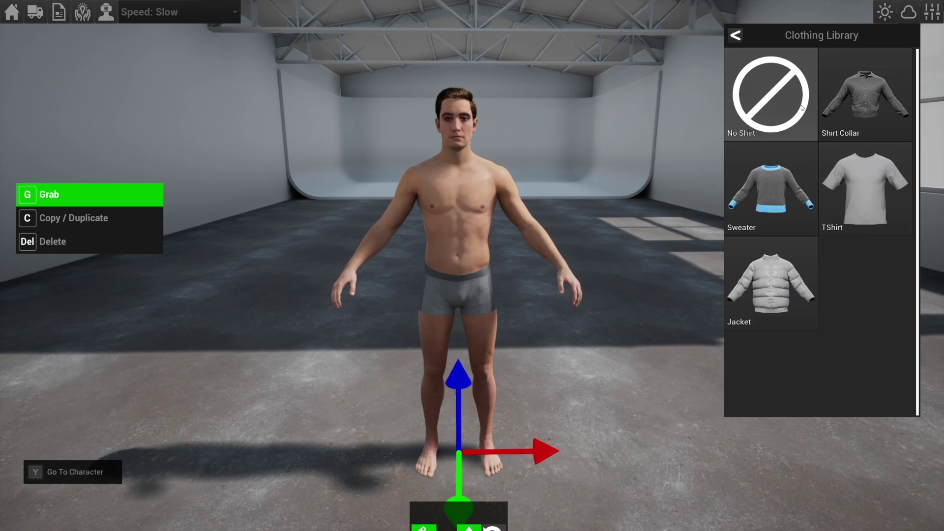
{"action": "left_click", "coordinate": [873, 111]}
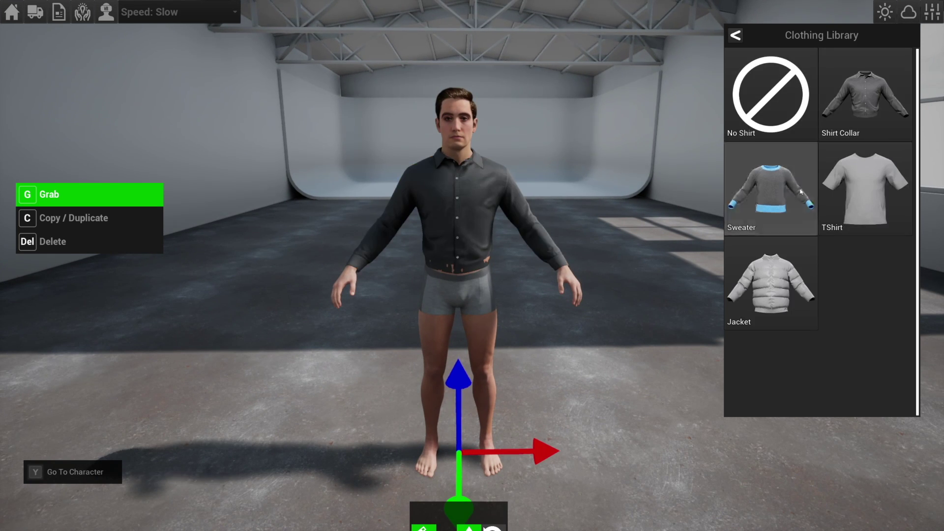
{"action": "left_click", "coordinate": [802, 191]}
{"action": "left_click", "coordinate": [852, 192]}
{"action": "left_click", "coordinate": [778, 281]}
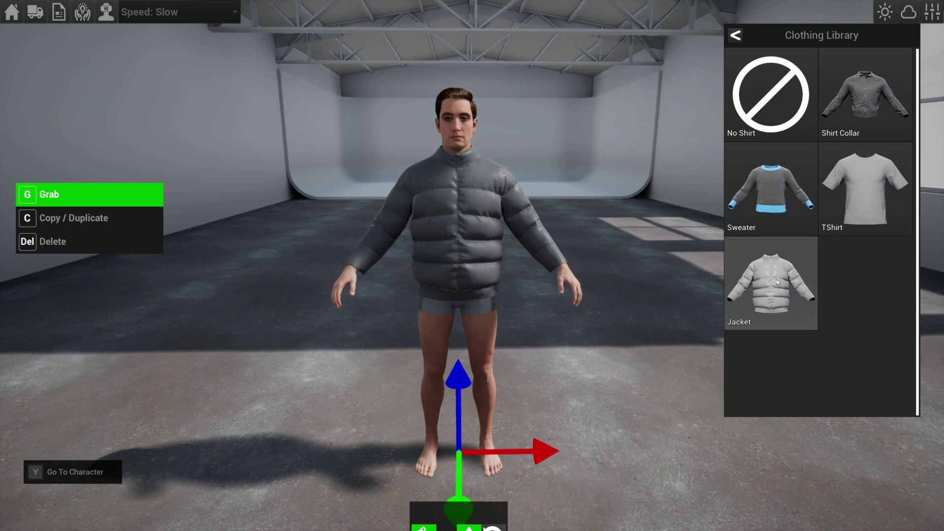
{"action": "left_click", "coordinate": [864, 176]}
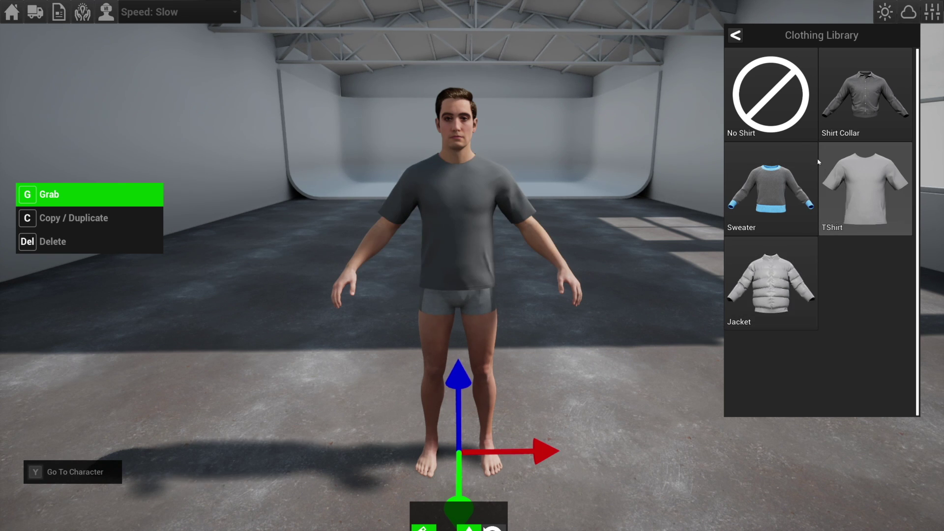
{"action": "left_click", "coordinate": [798, 118]}
{"action": "left_click", "coordinate": [853, 179]}
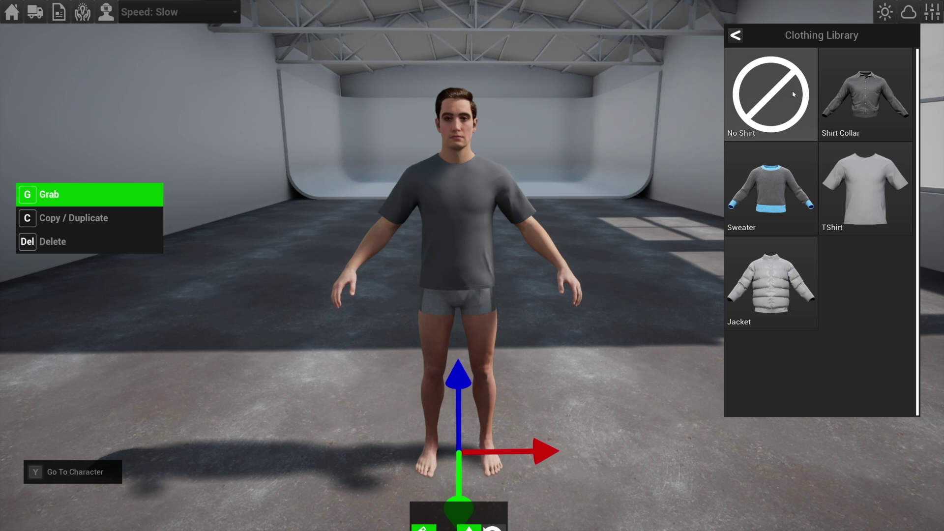
- Try the slacks, jeans and shorts on the actor's legs and settle on Cargo Pants
{"action": "left_click", "coordinate": [736, 35]}
{"action": "left_click", "coordinate": [893, 140]}
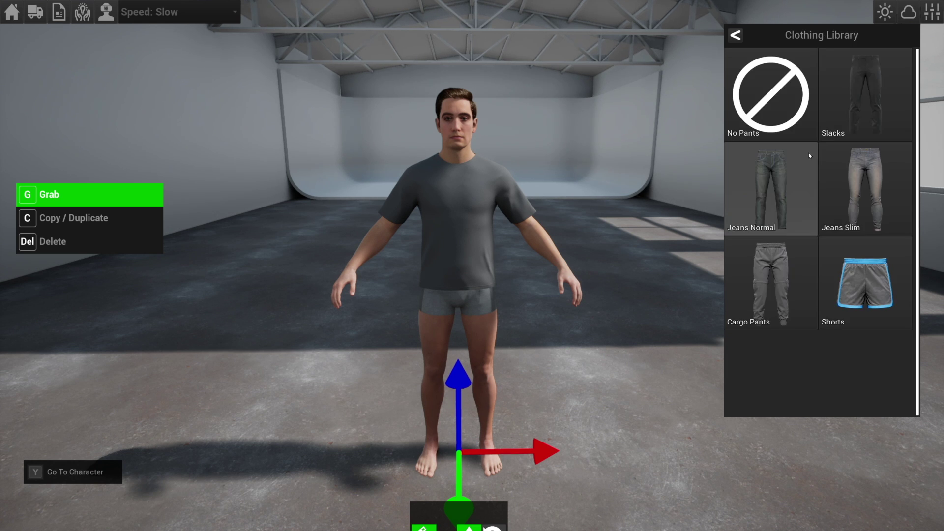
{"action": "left_click", "coordinate": [862, 113]}
{"action": "left_click", "coordinate": [776, 207]}
{"action": "left_click", "coordinate": [858, 197]}
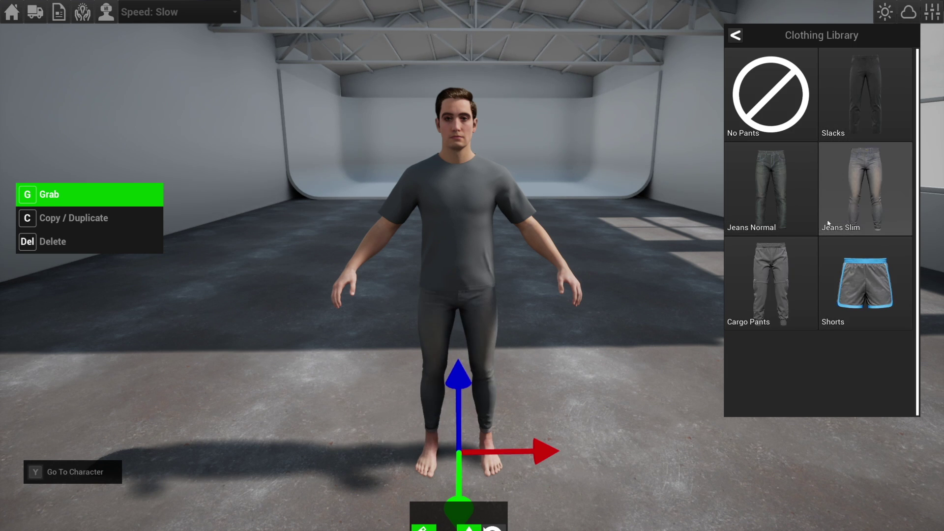
{"action": "left_click", "coordinate": [774, 275]}
{"action": "left_click", "coordinate": [860, 266]}
{"action": "left_click", "coordinate": [782, 249]}
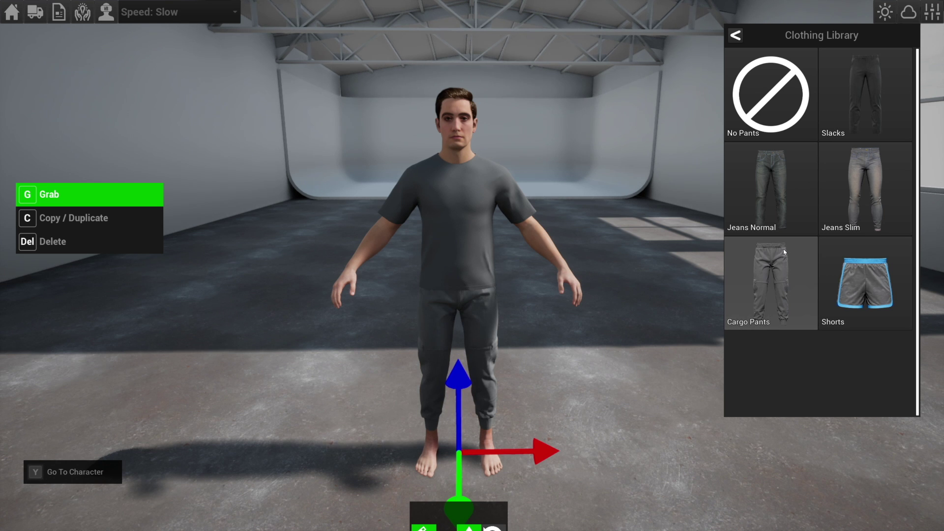
- Try Boots, Shoe Type 1 and Shoe Type 3 on the actor's feet and settle on Shoe Type 4
{"action": "left_click", "coordinate": [737, 36]}
{"action": "left_click", "coordinate": [893, 193]}
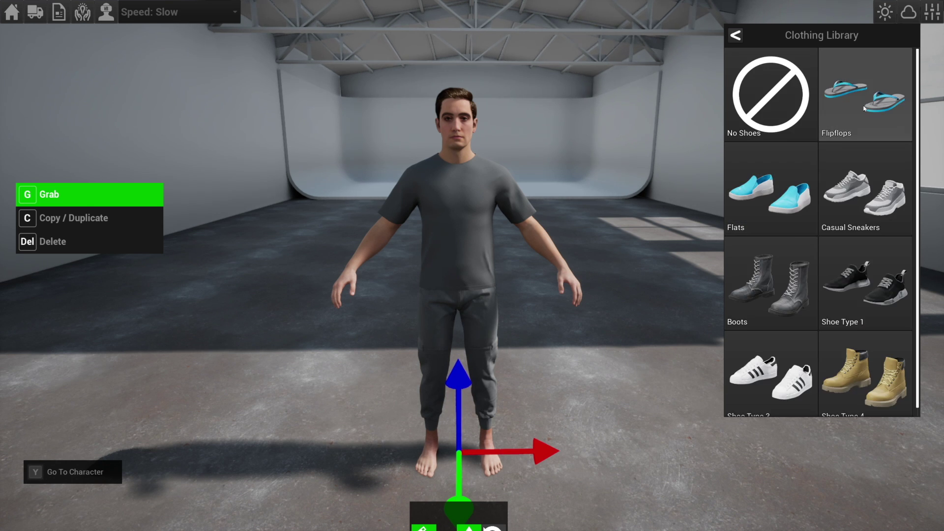
{"action": "scroll", "coordinate": [861, 192], "scroll_direction": "down", "scroll_amount": 1}
{"action": "left_click", "coordinate": [770, 275]}
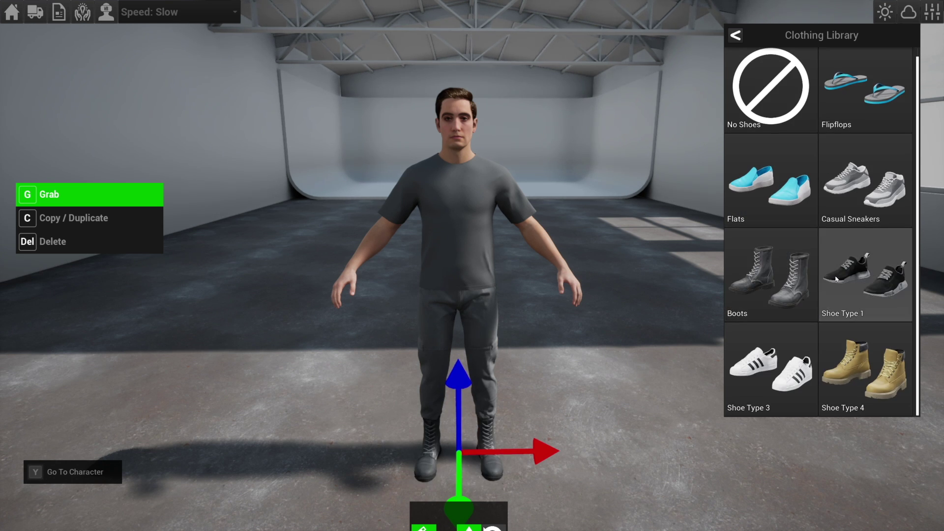
{"action": "left_click", "coordinate": [861, 275]}
{"action": "left_click", "coordinate": [782, 364]}
{"action": "left_click", "coordinate": [854, 372]}
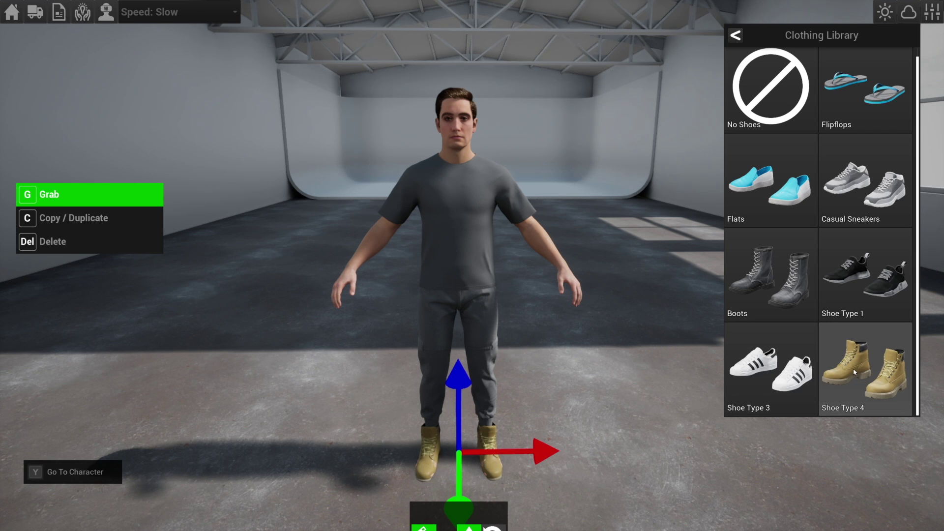
- Set the lower body part visibility to None so the feet do not clip through the boots
{"action": "key", "text": "a"}
{"action": "right_click_drag", "start_coordinate": [586, 341], "coordinate": [703, 354]}
{"action": "key", "text": "w"}
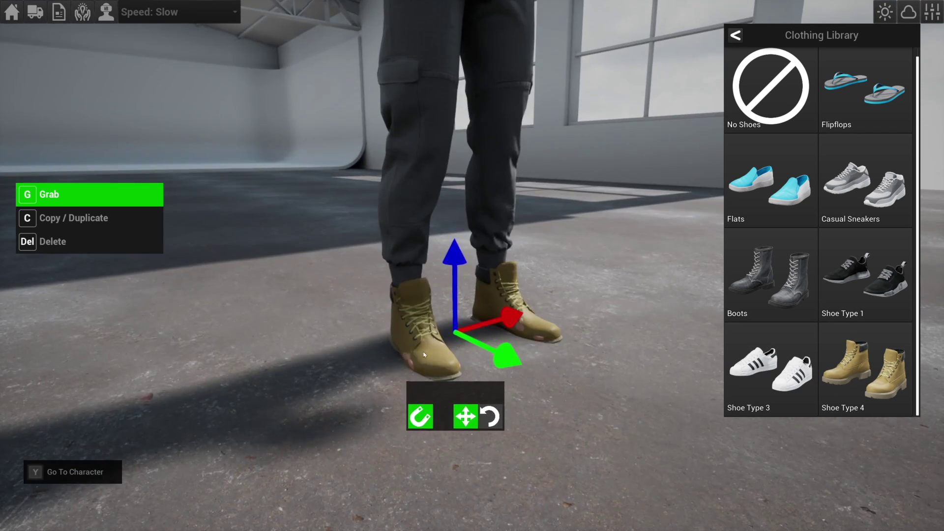
{"action": "left_click", "coordinate": [736, 35]}
{"action": "left_click", "coordinate": [883, 58]}
{"action": "left_click", "coordinate": [846, 158]}
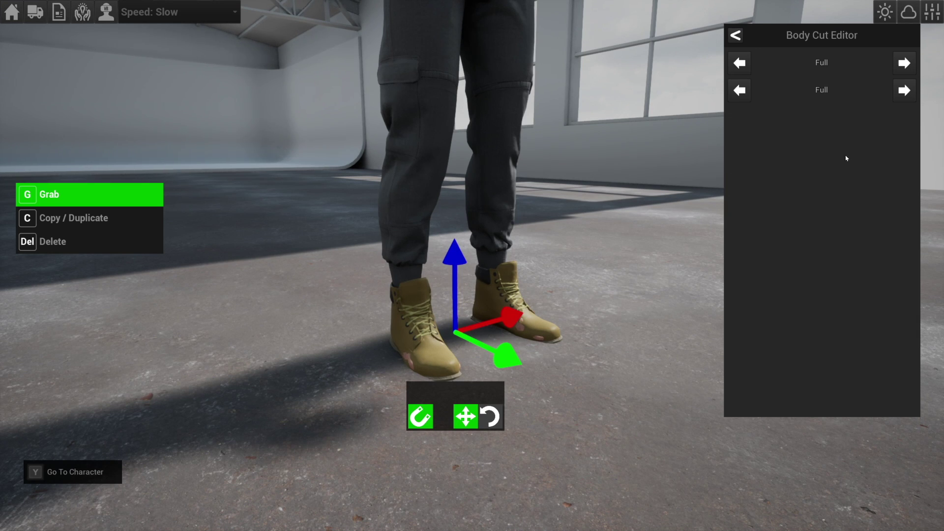
{"action": "left_click", "coordinate": [740, 90]}
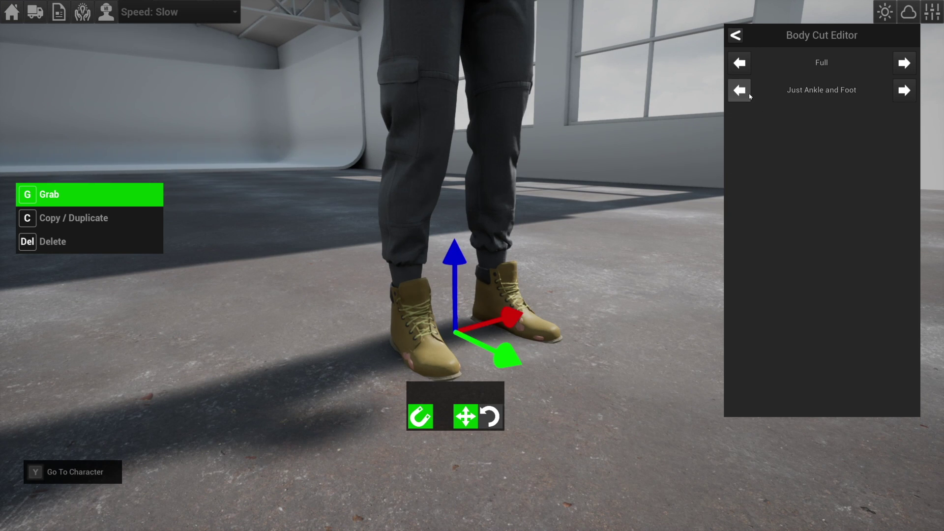
{"action": "left_click", "coordinate": [741, 90]}
- Inspect the clothed actor and the boots from near and far for skin showing through the clothing
{"action": "key", "text": "s"}
{"action": "right_click_drag", "start_coordinate": [627, 158], "coordinate": [595, 98]}
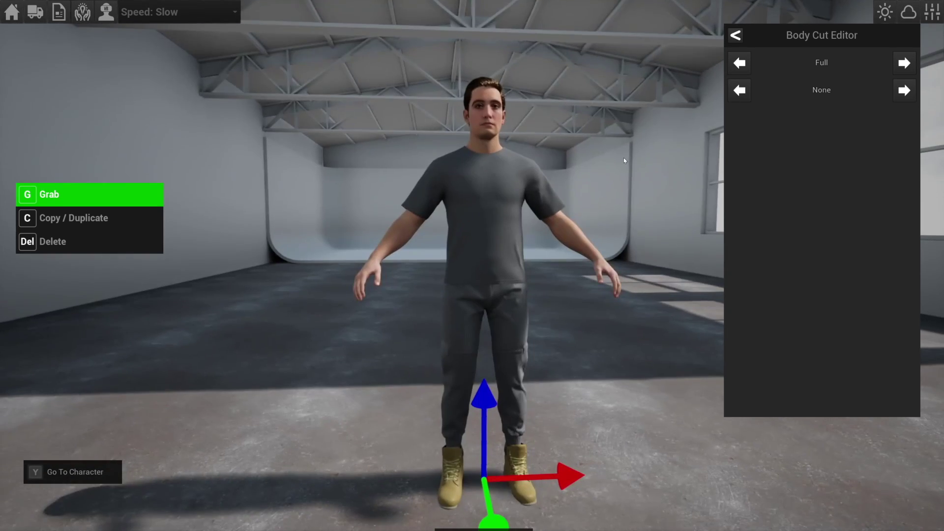
{"action": "key", "text": "a"}
{"action": "right_click_drag", "start_coordinate": [560, 286], "coordinate": [560, 286]}
{"action": "key", "text": "q"}
{"action": "key", "text": "w"}
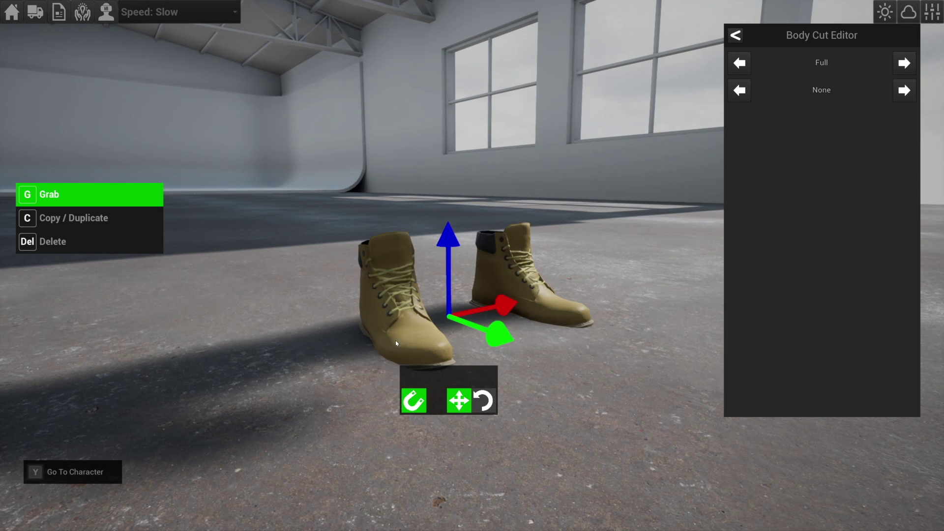
{"action": "key", "text": "s"}
{"action": "right_click_drag", "start_coordinate": [579, 325], "coordinate": [473, 318]}
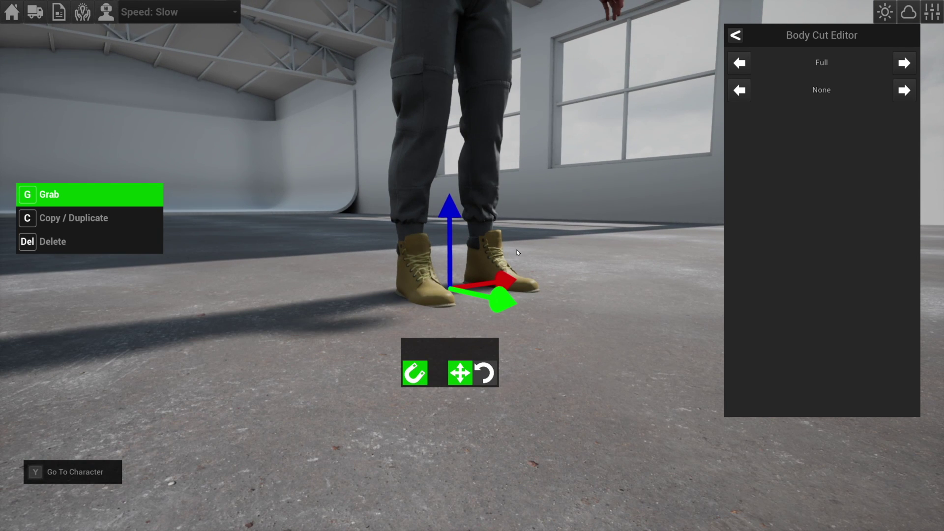
{"action": "key", "text": "s"}
{"action": "right_click_drag", "start_coordinate": [516, 252], "coordinate": [517, 253]}
{"action": "key", "text": "e"}
{"action": "key", "text": "d"}
- Try the sitting, phone, lying, fashion, pointing and head-in-hands body poses on the actor, ending with Arms Crossed
{"action": "left_click", "coordinate": [736, 35]}
{"action": "left_click", "coordinate": [822, 59]}
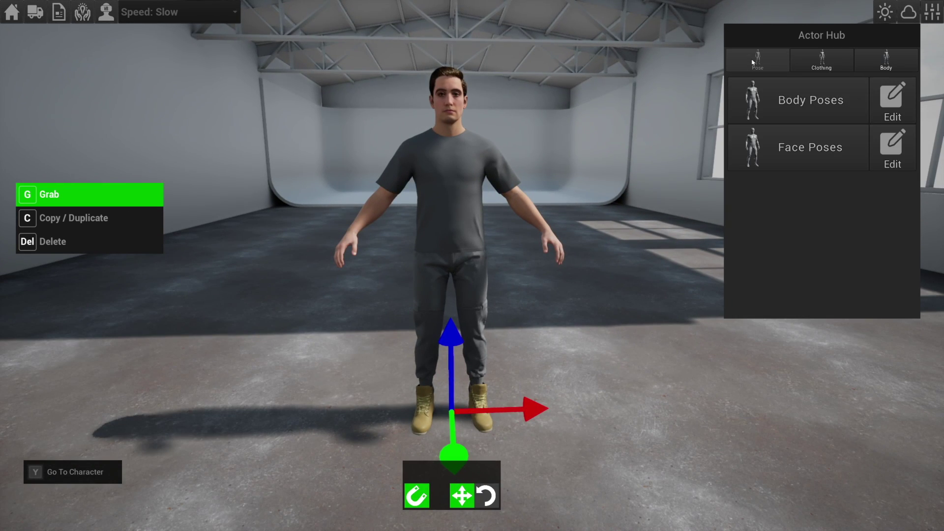
{"action": "left_click", "coordinate": [797, 102]}
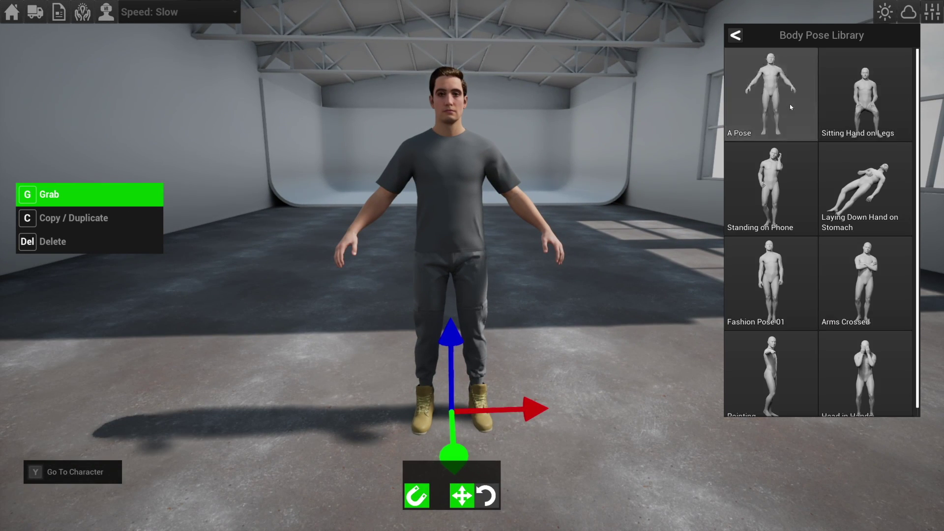
{"action": "left_click", "coordinate": [843, 104]}
{"action": "left_click", "coordinate": [786, 180]}
{"action": "left_click", "coordinate": [855, 198]}
{"action": "left_click", "coordinate": [782, 280]}
{"action": "left_click", "coordinate": [844, 278]}
{"action": "scroll", "coordinate": [754, 351], "scroll_direction": "down", "scroll_amount": 1}
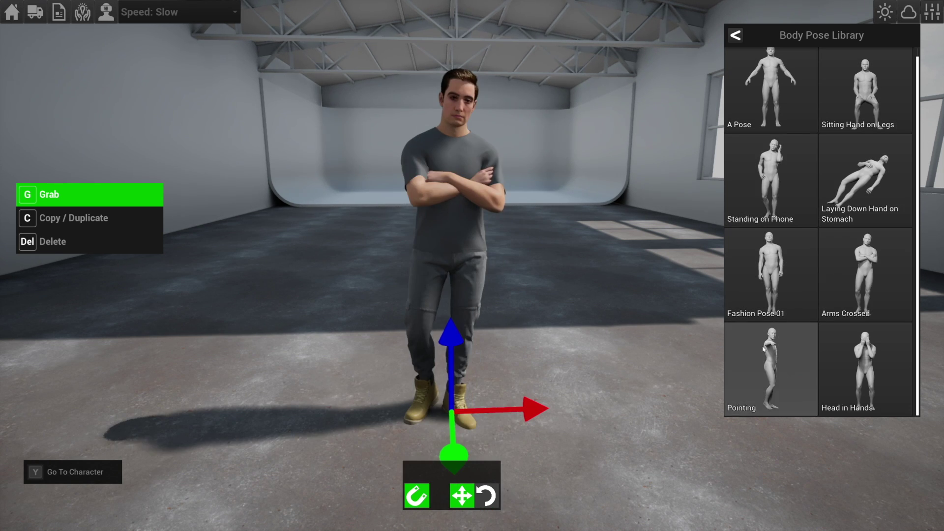
{"action": "left_click", "coordinate": [756, 350]}
{"action": "left_click", "coordinate": [862, 354]}
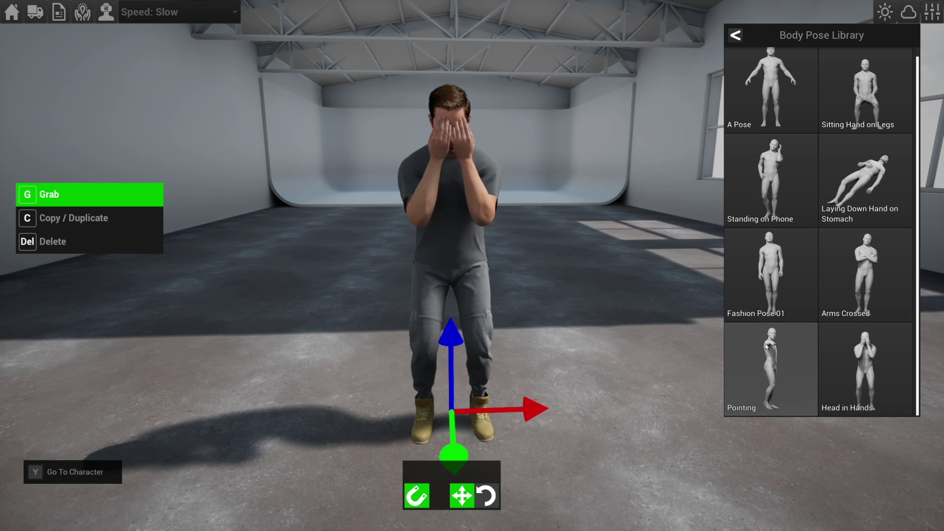
{"action": "left_click", "coordinate": [772, 275]}
{"action": "left_click", "coordinate": [851, 264]}
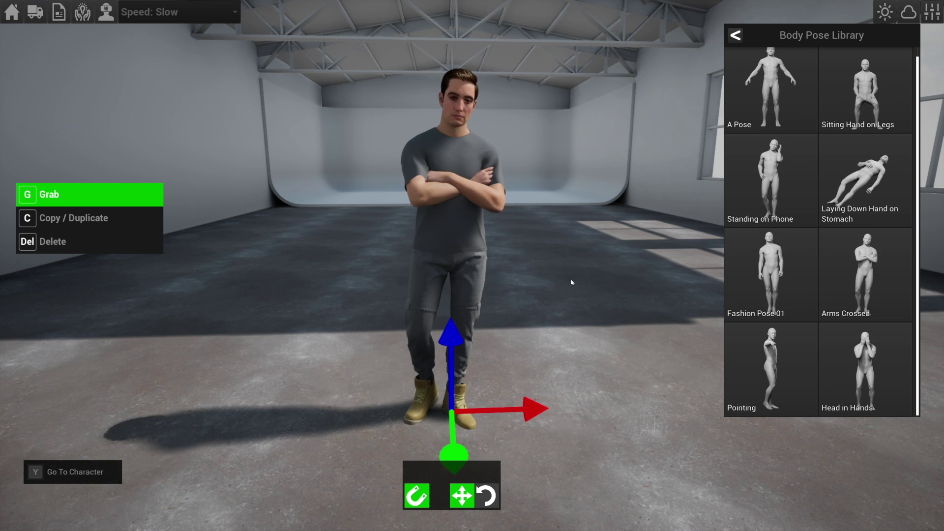
- Check the body pose controls, return the actor to the A Pose and reopen its body pose controls
{"action": "left_click", "coordinate": [736, 35]}
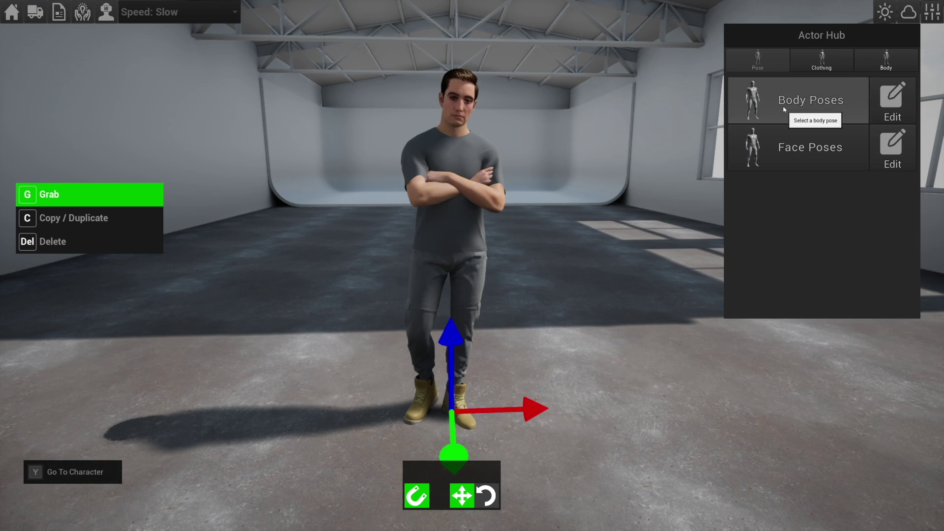
{"action": "left_click", "coordinate": [883, 100]}
{"action": "mouse_move", "coordinate": [554, 230]}
{"action": "right_mouse_down"}
{"action": "mouse_move", "coordinate": [654, 229]}
{"action": "mouse_move", "coordinate": [565, 230]}
{"action": "right_mouse_up"}
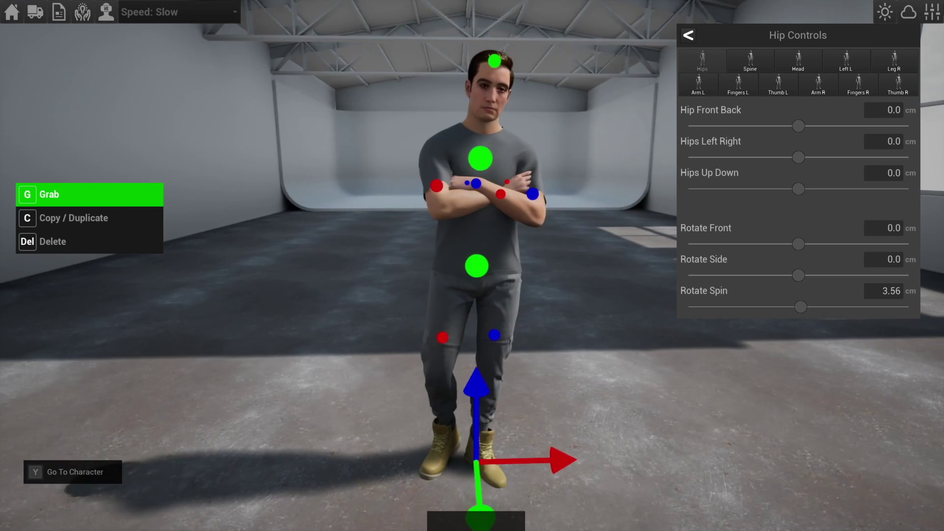
{"action": "left_click", "coordinate": [688, 35]}
{"action": "left_click", "coordinate": [792, 96]}
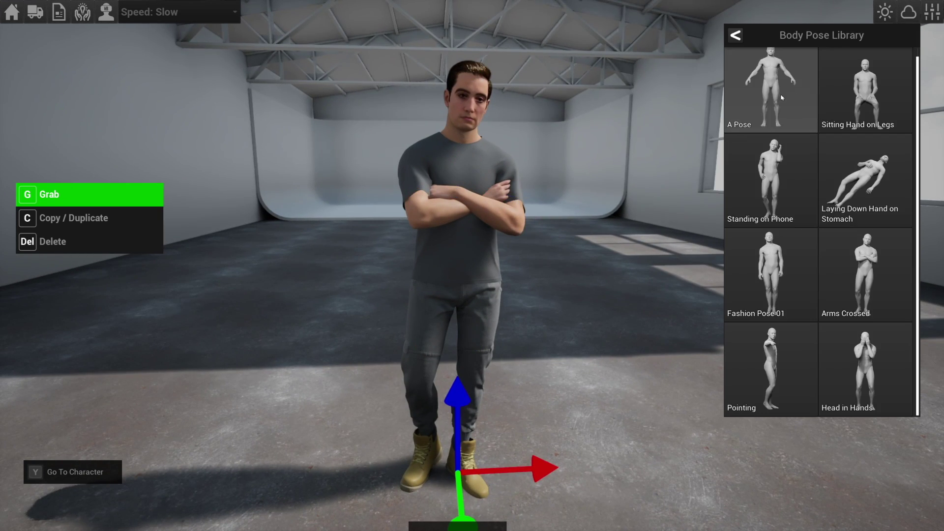
{"action": "left_click", "coordinate": [771, 88]}
{"action": "left_click", "coordinate": [736, 36]}
{"action": "left_click", "coordinate": [886, 107]}
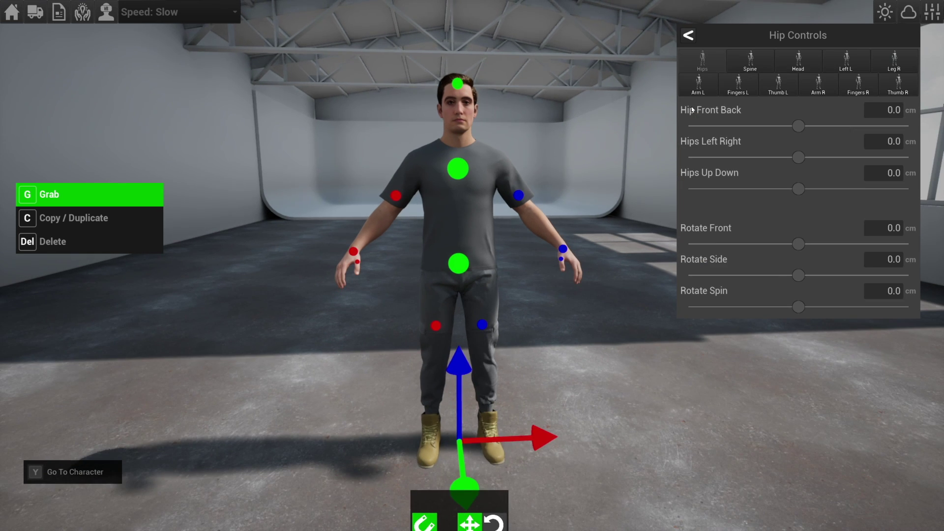
- Review the pose control sets for the spine, head, legs, arms, fingers and thumbs, and return to the hip controls
{"action": "left_click", "coordinate": [750, 59]}
{"action": "left_click", "coordinate": [798, 59]}
{"action": "left_click", "coordinate": [895, 59]}
{"action": "left_click", "coordinate": [698, 84]}
{"action": "left_click", "coordinate": [738, 89]}
{"action": "left_click", "coordinate": [778, 86]}
{"action": "left_click", "coordinate": [819, 86]}
{"action": "left_click", "coordinate": [858, 86]}
{"action": "left_click", "coordinate": [898, 90]}
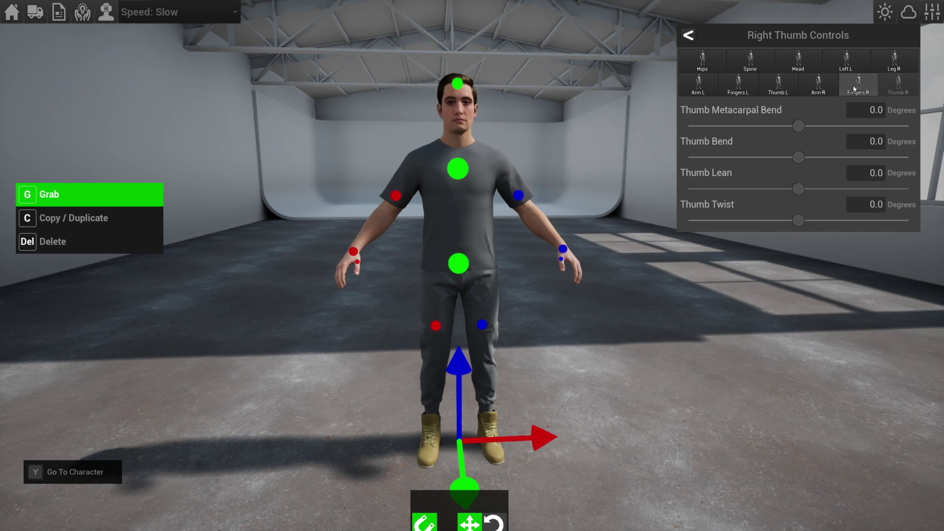
{"action": "left_click", "coordinate": [715, 71]}
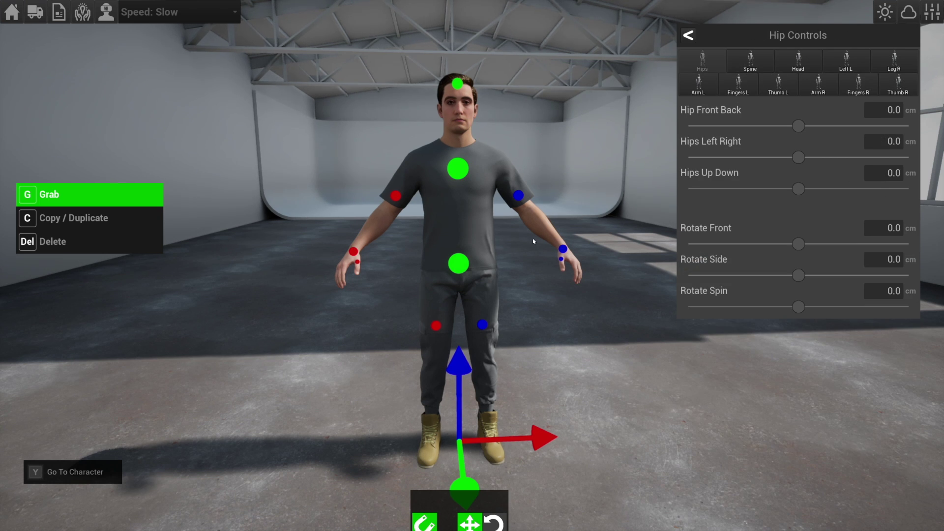
- View the spine controls, then use the actor's on-body markers to bring up the arm, finger, thumb and leg controls
{"action": "left_click", "coordinate": [750, 59]}
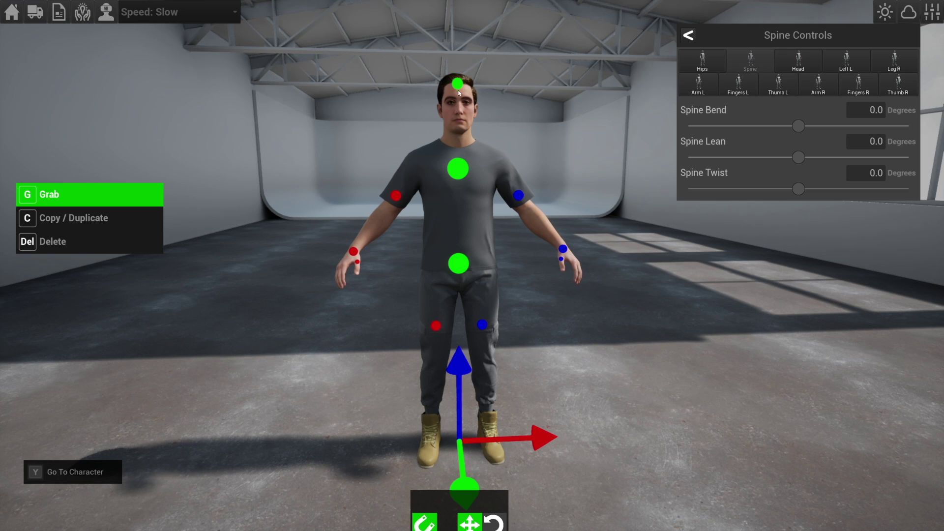
{"action": "left_click", "coordinate": [519, 196]}
{"action": "left_click", "coordinate": [564, 250]}
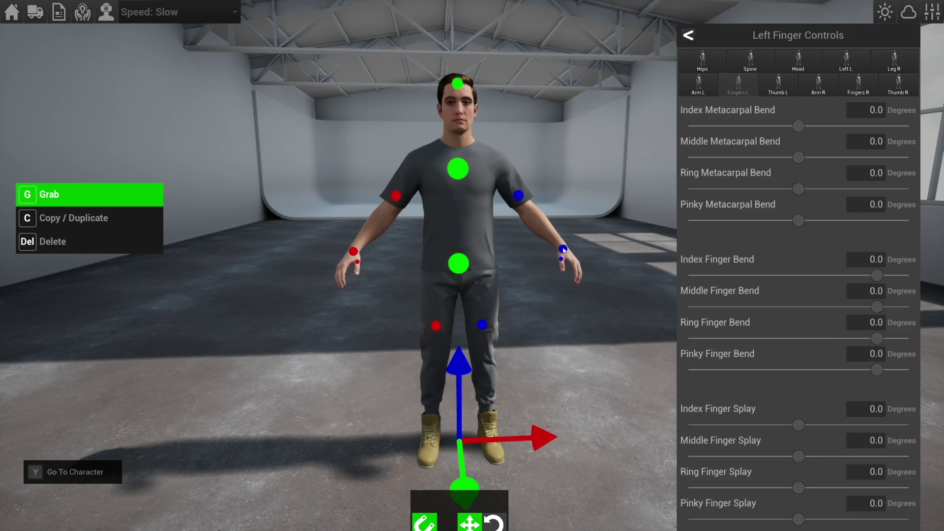
{"action": "left_click", "coordinate": [562, 260]}
{"action": "left_click", "coordinate": [482, 325]}
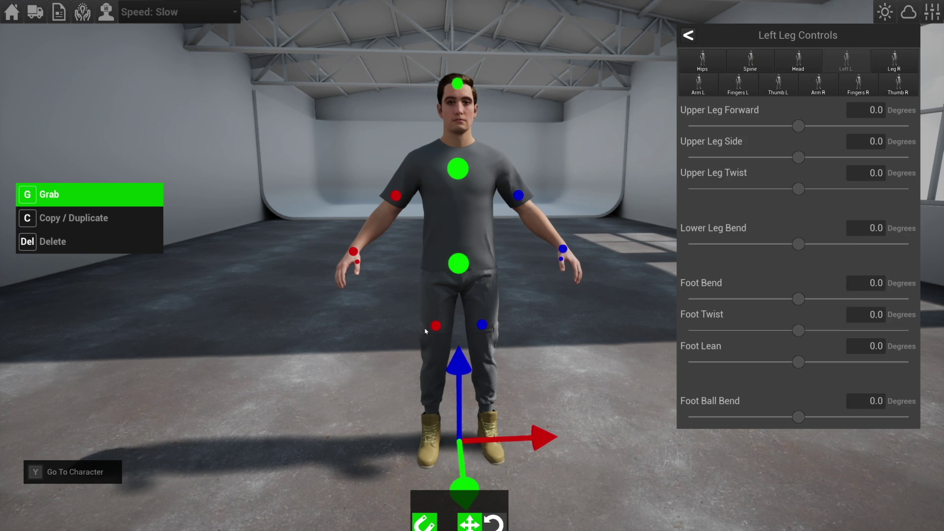
{"action": "left_click", "coordinate": [396, 196]}
{"action": "left_click", "coordinate": [354, 251]}
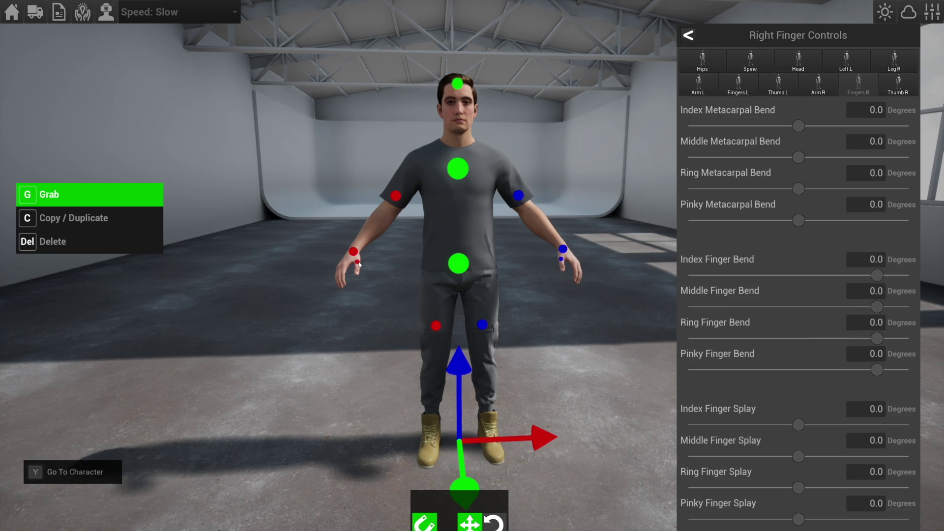
- Try shifting the actor's hips to about 1.61 cm front-back, -15.87 cm left-right and 19.08 cm up-down
{"action": "left_click", "coordinate": [357, 261]}
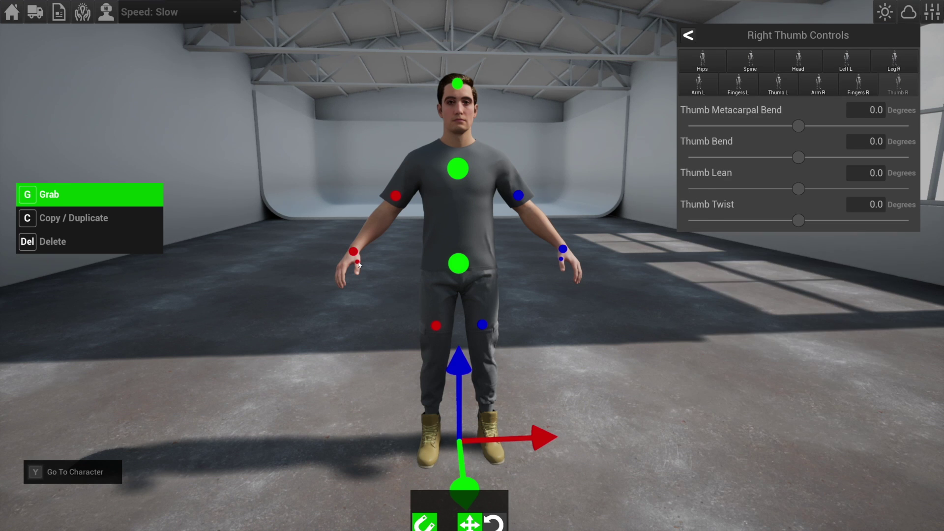
{"action": "left_click", "coordinate": [459, 264]}
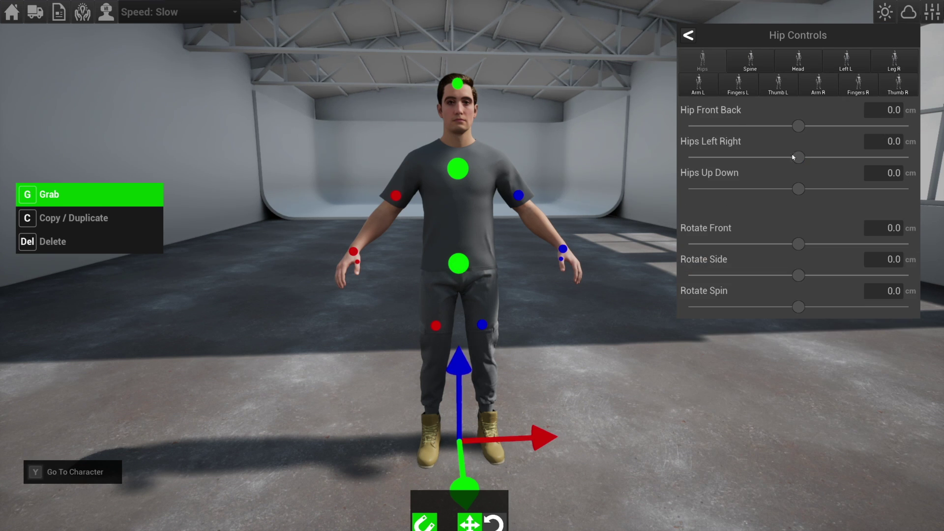
{"action": "mouse_move", "coordinate": [799, 191]}
{"action": "left_mouse_down"}
{"action": "mouse_move", "coordinate": [821, 190]}
{"action": "mouse_move", "coordinate": [778, 189]}
{"action": "mouse_move", "coordinate": [810, 189]}
{"action": "left_mouse_up"}
{"action": "left_click_drag", "start_coordinate": [798, 158], "coordinate": [867, 120]}
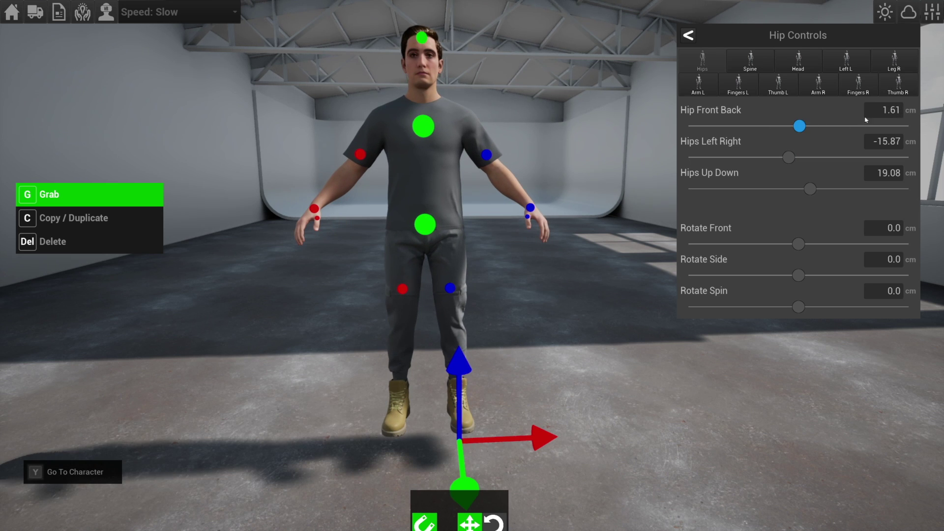
- Reset the Hip Front Back, Hips Left Right and Hips Up Down values to 0
{"action": "type", "text": "0"}
{"action": "left_click", "coordinate": [892, 144]}
{"action": "left_click", "coordinate": [876, 173]}
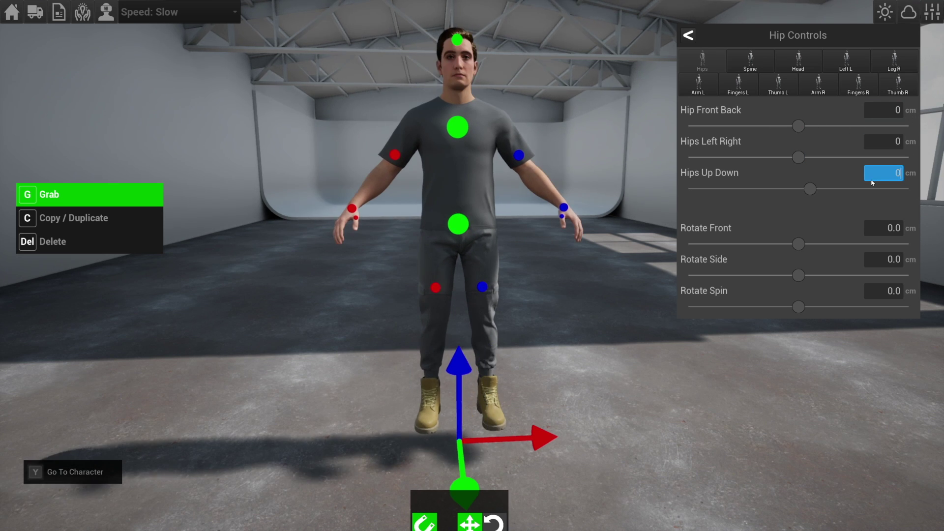
{"action": "type", "text": "0"}
{"action": "key", "text": "Return"}
- Check the actor's feet against the floor up close and set Hips Up Down to about 3.42 cm
{"action": "right_click_drag", "start_coordinate": [623, 291], "coordinate": [676, 268]}
{"action": "key", "text": "a"}
{"action": "key", "text": "q"}
{"action": "key", "text": "w"}
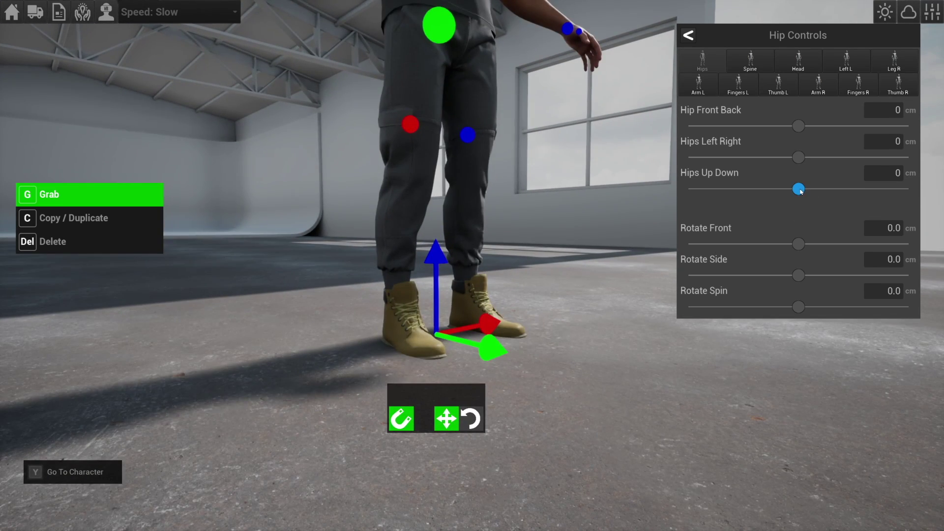
{"action": "left_click_drag", "start_coordinate": [800, 190], "coordinate": [800, 189]}
{"action": "key", "text": "y"}
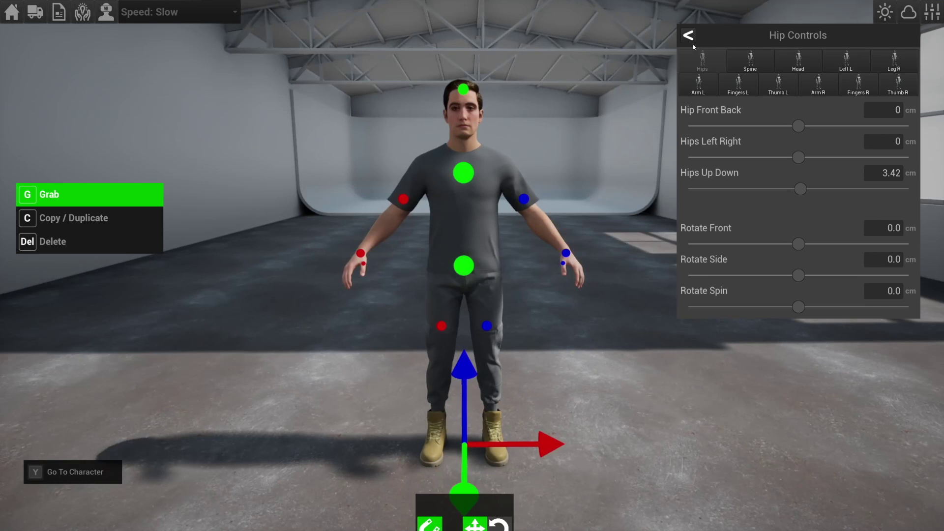
- Leave the pose controls and grab the actor, switch grid snap off, spin him towards the camera and set him down
{"action": "left_click", "coordinate": [688, 36]}
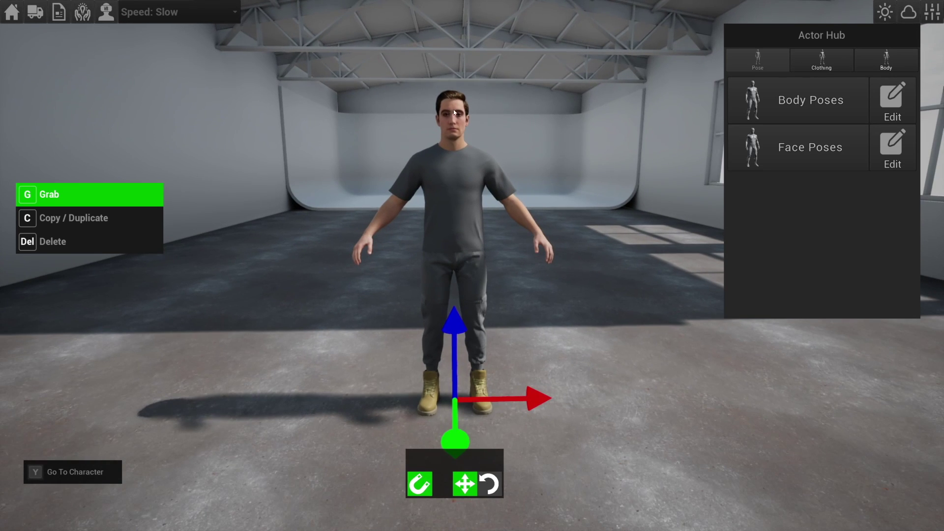
{"action": "key", "text": "g"}
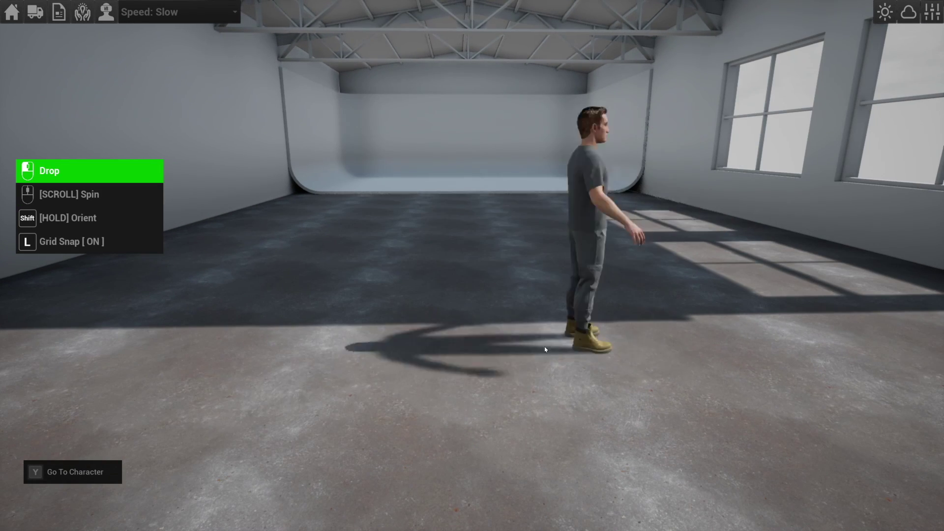
{"action": "key", "text": "l"}
{"action": "scroll", "coordinate": [446, 375], "scroll_direction": "down", "scroll_amount": 10}
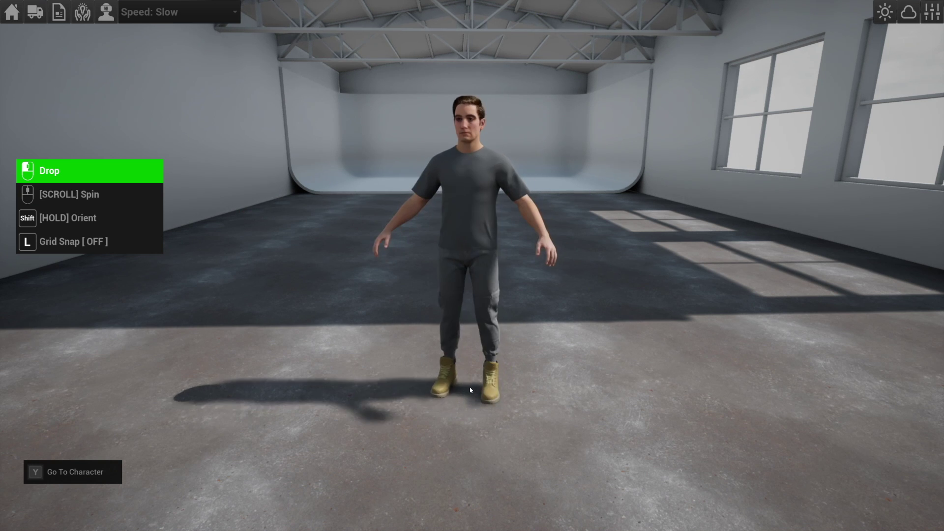
{"action": "left_click", "coordinate": [468, 394]}
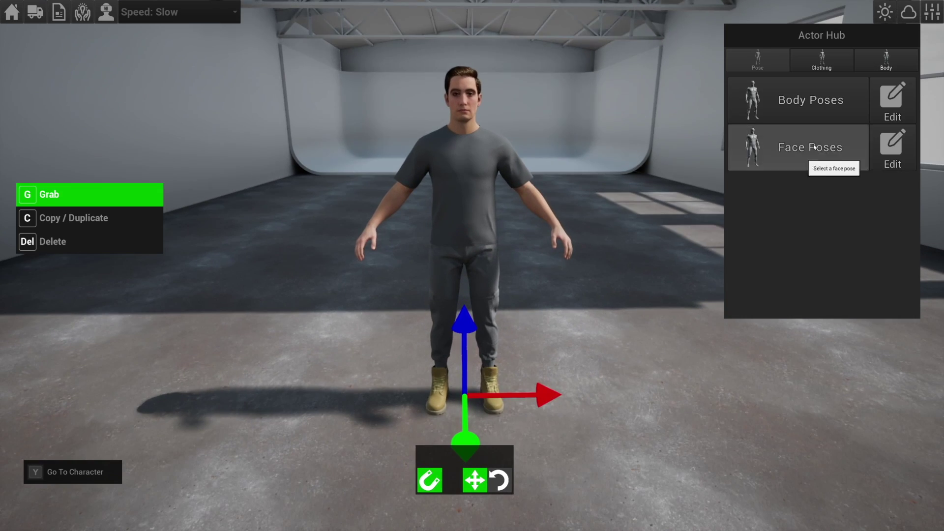
- Reopen the body pose controls and use the spine controls to bend the actor's torso forward and sideways with some twist
{"action": "left_click", "coordinate": [891, 100]}
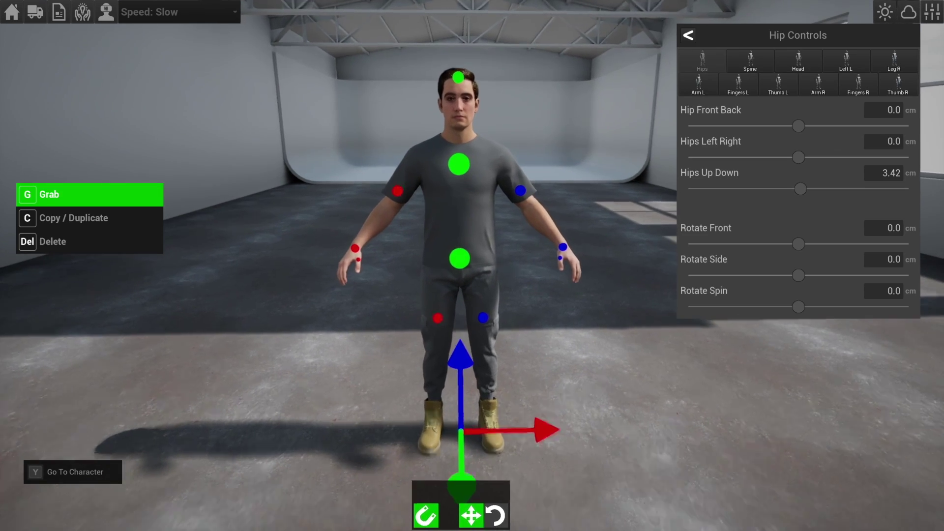
{"action": "left_click", "coordinate": [456, 168]}
{"action": "left_click_drag", "start_coordinate": [798, 126], "coordinate": [821, 126]}
{"action": "mouse_move", "coordinate": [798, 158]}
{"action": "left_mouse_down"}
{"action": "mouse_move", "coordinate": [813, 158]}
{"action": "mouse_move", "coordinate": [784, 157]}
{"action": "left_mouse_up"}
{"action": "left_click_drag", "start_coordinate": [798, 189], "coordinate": [812, 188]}
- Pose the right arm with Arm Up about 22.1, Arm Forward 48.01, Arm Twist -15.27 and Elbow Bend 89.6 degrees
{"action": "left_click", "coordinate": [411, 181]}
{"action": "mouse_move", "coordinate": [799, 127]}
{"action": "left_mouse_down"}
{"action": "mouse_move", "coordinate": [820, 127]}
{"action": "mouse_move", "coordinate": [812, 126]}
{"action": "left_mouse_up"}
{"action": "left_click_drag", "start_coordinate": [799, 157], "coordinate": [829, 158]}
{"action": "mouse_move", "coordinate": [798, 189]}
{"action": "left_mouse_down"}
{"action": "mouse_move", "coordinate": [827, 188]}
{"action": "mouse_move", "coordinate": [789, 189]}
{"action": "left_mouse_up"}
{"action": "left_click_drag", "start_coordinate": [799, 244], "coordinate": [853, 244]}
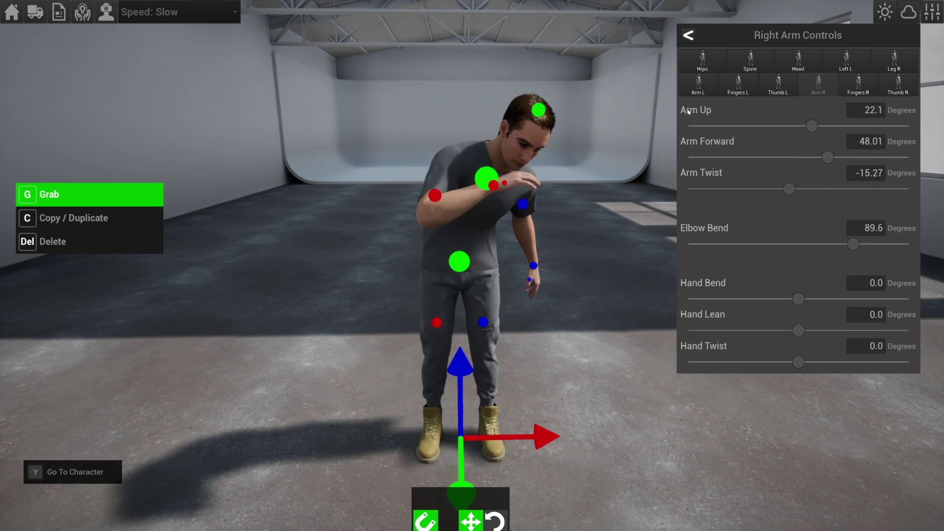
- Apply the Arms Crossed pose from the Body Pose Library and deselect the actor
{"action": "left_click", "coordinate": [688, 35]}
{"action": "left_click", "coordinate": [893, 95]}
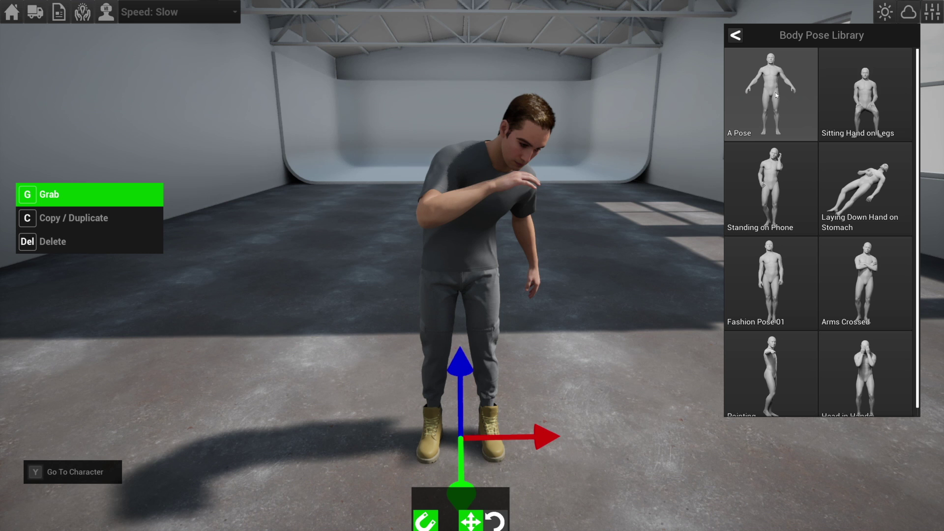
{"action": "left_click", "coordinate": [857, 276]}
{"action": "key", "text": "s"}
{"action": "right_click_drag", "start_coordinate": [571, 232], "coordinate": [565, 262]}
{"action": "left_click", "coordinate": [565, 261]}
- Rotate the Sun Pan so that direct sunlight no longer falls on the actor, and leave the sun controls
{"action": "left_click", "coordinate": [885, 12]}
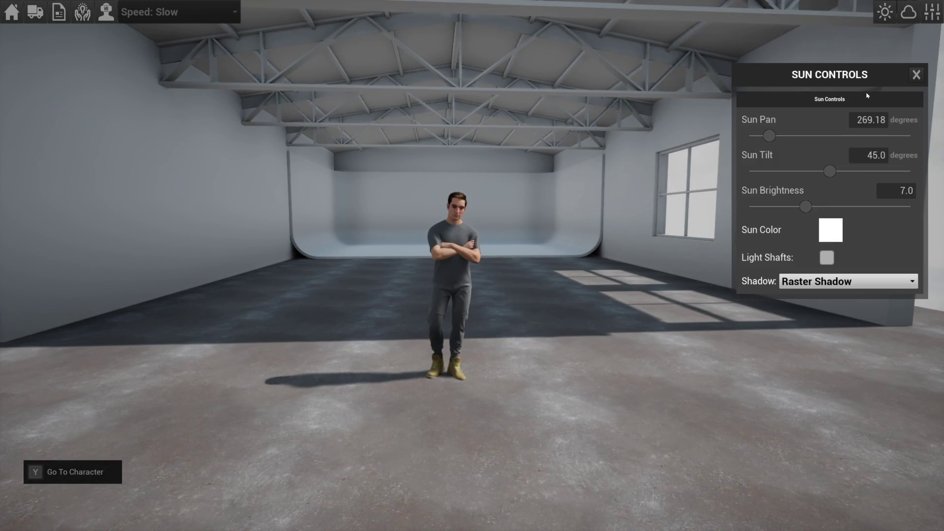
{"action": "left_click_drag", "start_coordinate": [787, 136], "coordinate": [860, 139]}
{"action": "left_click", "coordinate": [520, 284]}
- Add a Simple Light from the lighting department in front of the actor, turn it towards him and raise it high above the floor
{"action": "key", "text": "w"}
{"action": "key", "text": "Tab"}
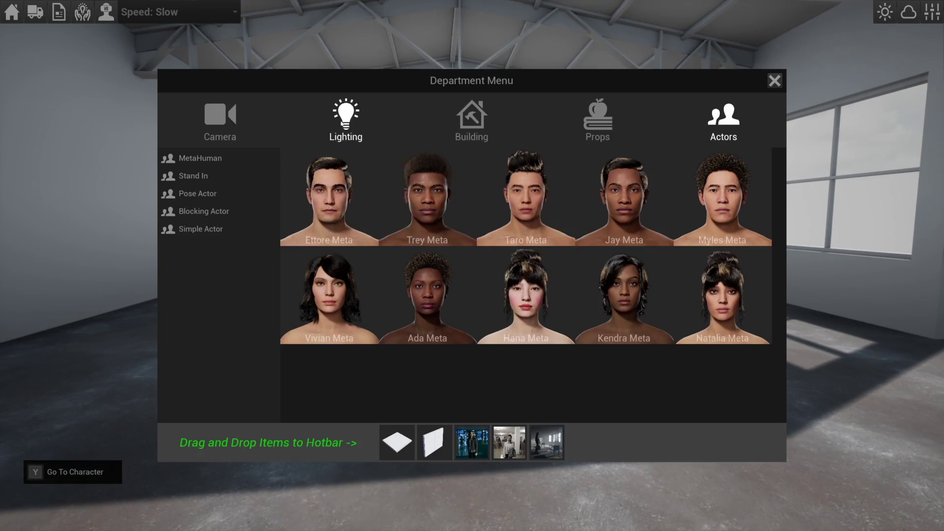
{"action": "left_click", "coordinate": [346, 121]}
{"action": "left_click", "coordinate": [723, 199]}
{"action": "key", "text": "s"}
{"action": "scroll", "coordinate": [598, 394], "scroll_direction": "down", "scroll_amount": 15}
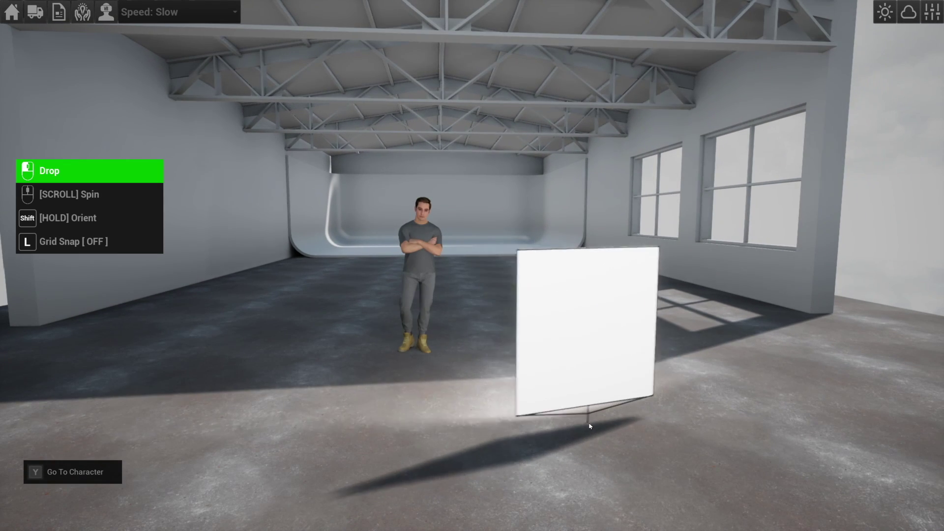
{"action": "left_click", "coordinate": [603, 418]}
{"action": "scroll", "coordinate": [635, 358], "scroll_direction": "up", "scroll_amount": 10}
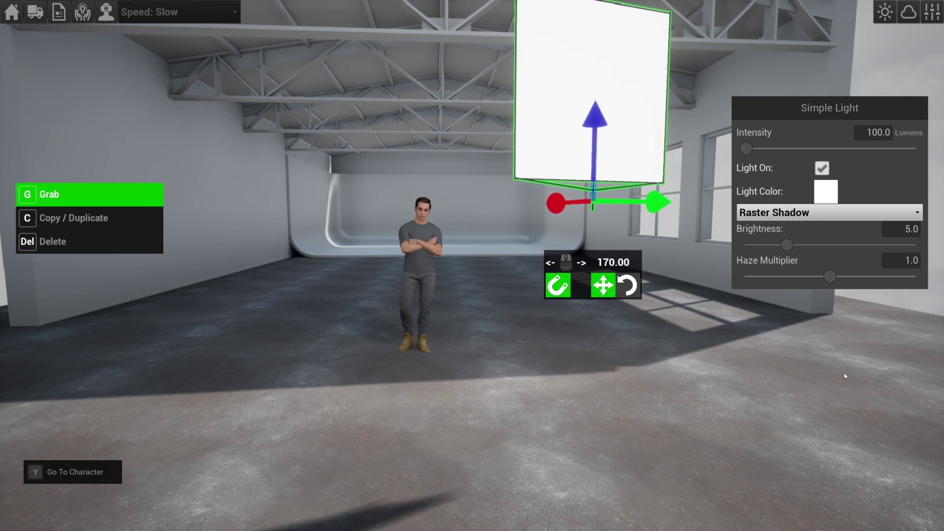
{"action": "scroll", "coordinate": [883, 382], "scroll_direction": "down", "scroll_amount": 1}
- Set the light to Ray Traced Shadow, raise its intensity slightly and deselect it
{"action": "left_click", "coordinate": [798, 213]}
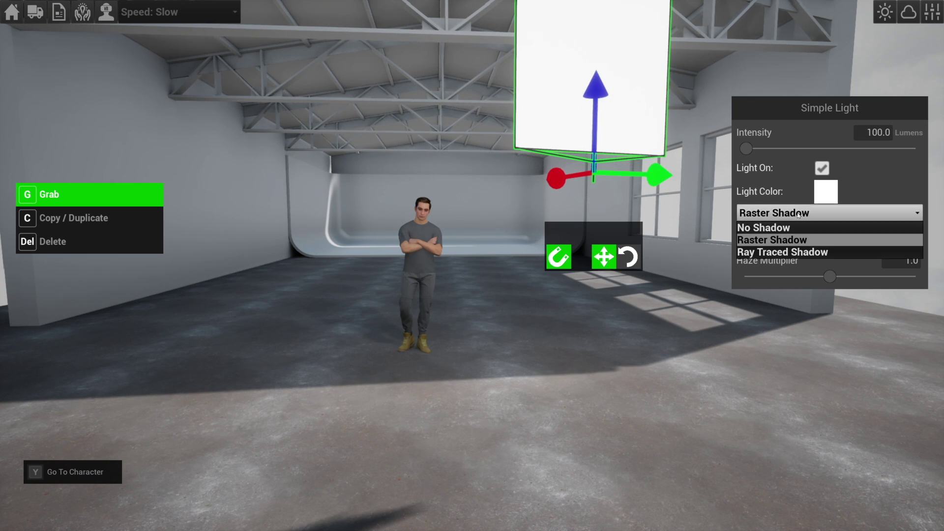
{"action": "left_click", "coordinate": [787, 252]}
{"action": "left_click_drag", "start_coordinate": [746, 148], "coordinate": [749, 148]}
{"action": "left_click", "coordinate": [494, 329]}
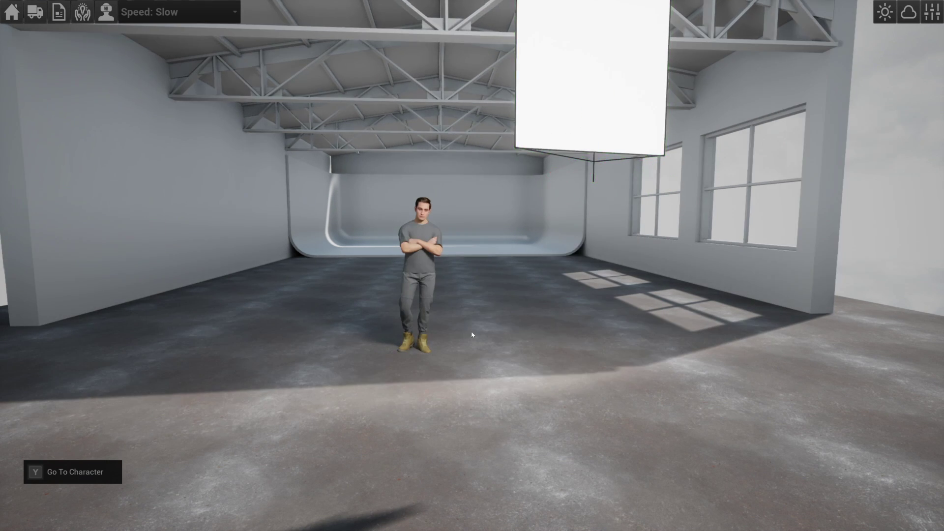
- Select the actor and open his Face Pose Library
{"action": "key", "text": "y"}
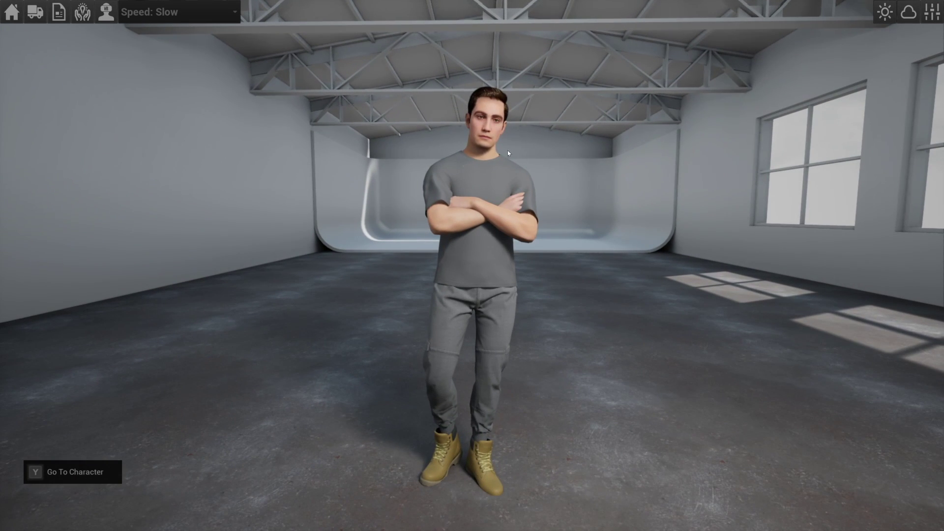
{"action": "left_click", "coordinate": [507, 151]}
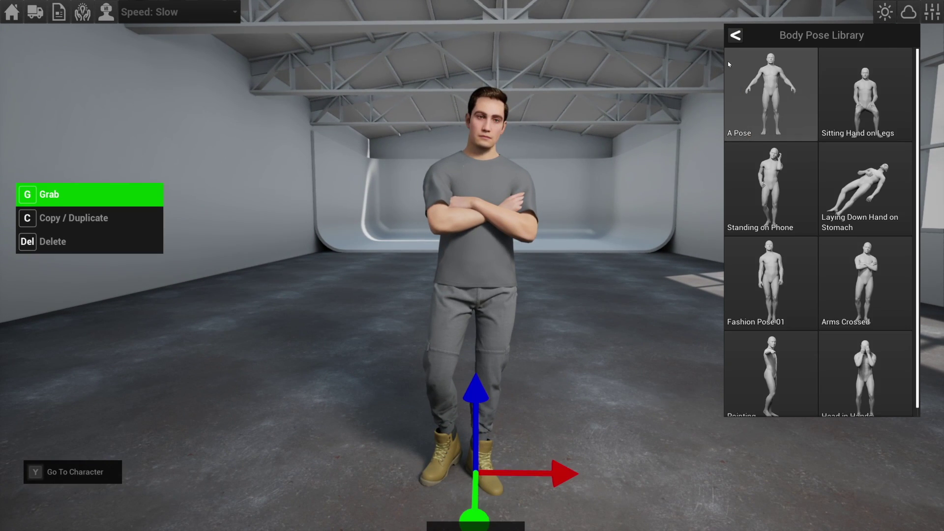
{"action": "left_click", "coordinate": [735, 36]}
{"action": "left_click", "coordinate": [815, 149]}
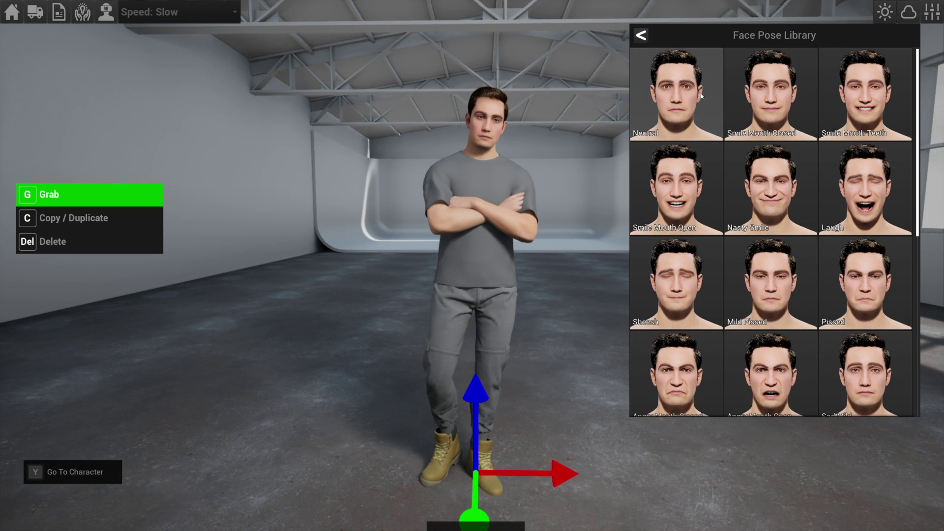
- Try the smiling, Nasty Smile, Laugh, Sheesh, Mild Pissed, Angry Mouth Open and Sad Mild face poses on the actor
{"action": "left_click", "coordinate": [771, 94]}
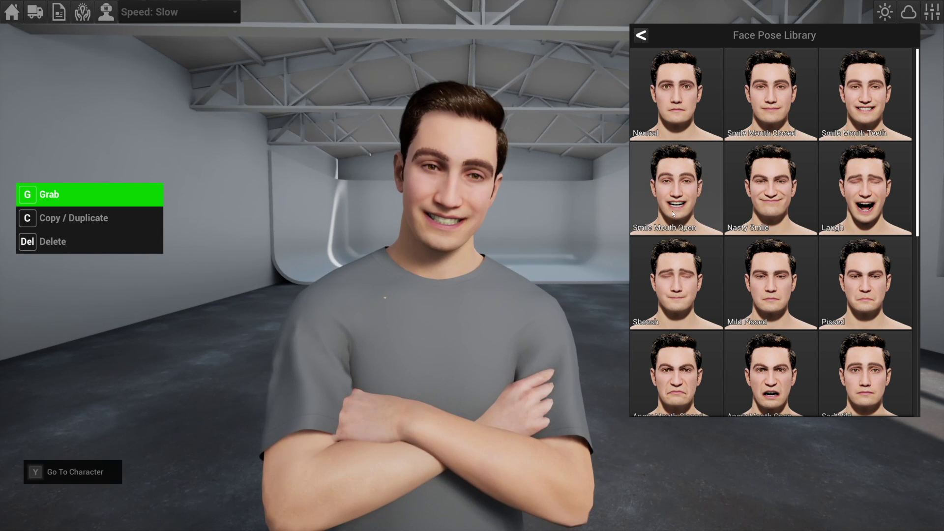
{"action": "left_click", "coordinate": [797, 204]}
{"action": "left_click", "coordinate": [865, 197]}
{"action": "left_click", "coordinate": [679, 285]}
{"action": "left_click", "coordinate": [786, 300]}
{"action": "scroll", "coordinate": [791, 319], "scroll_direction": "down", "scroll_amount": 1}
{"action": "left_click", "coordinate": [786, 310]}
{"action": "left_click", "coordinate": [845, 301]}
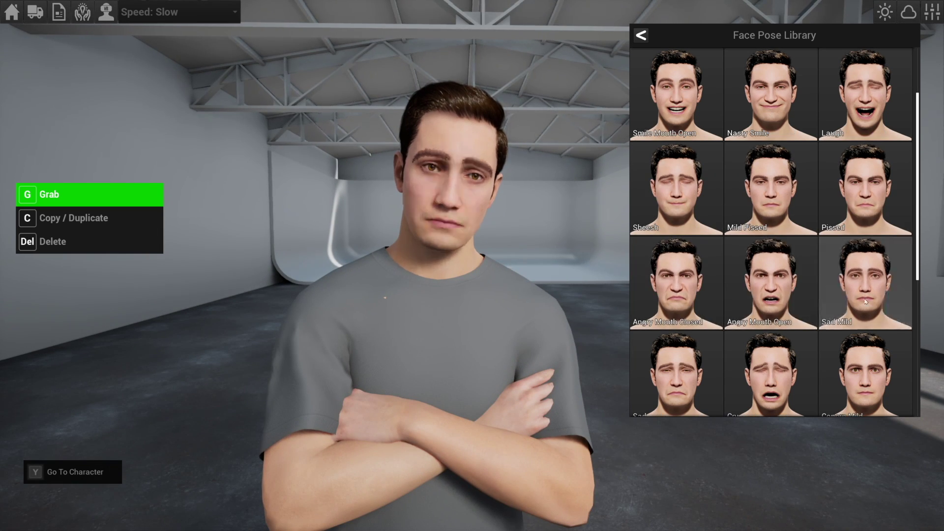
- Try the Cry, Concern, Fear, Terror, Bored Mild and Kiss face poses, ending with Neutral
{"action": "scroll", "coordinate": [845, 301], "scroll_direction": "down", "scroll_amount": 2}
{"action": "left_click", "coordinate": [771, 207]}
{"action": "left_click", "coordinate": [848, 229]}
{"action": "left_click", "coordinate": [677, 300]}
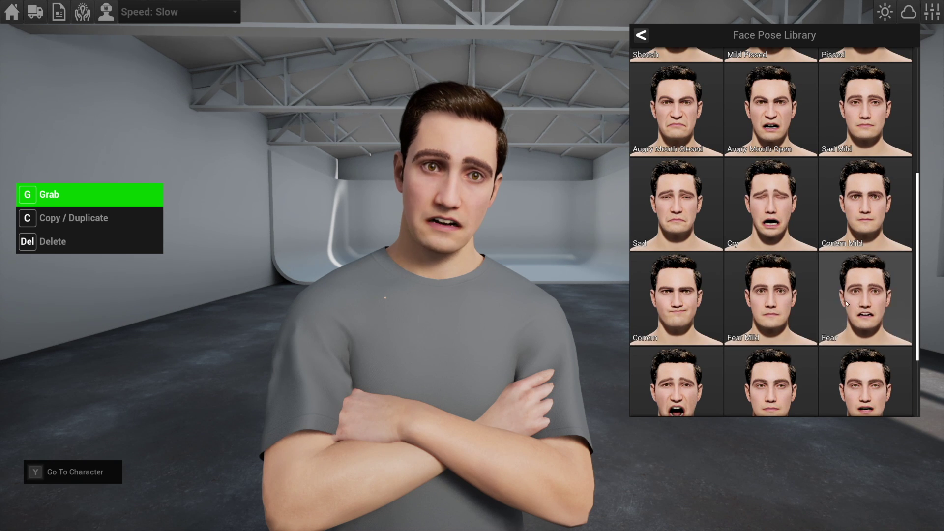
{"action": "left_click", "coordinate": [865, 300]}
{"action": "scroll", "coordinate": [865, 300], "scroll_direction": "down", "scroll_amount": 2}
{"action": "left_click", "coordinate": [677, 282]}
{"action": "left_click", "coordinate": [771, 283]}
{"action": "left_click", "coordinate": [684, 373]}
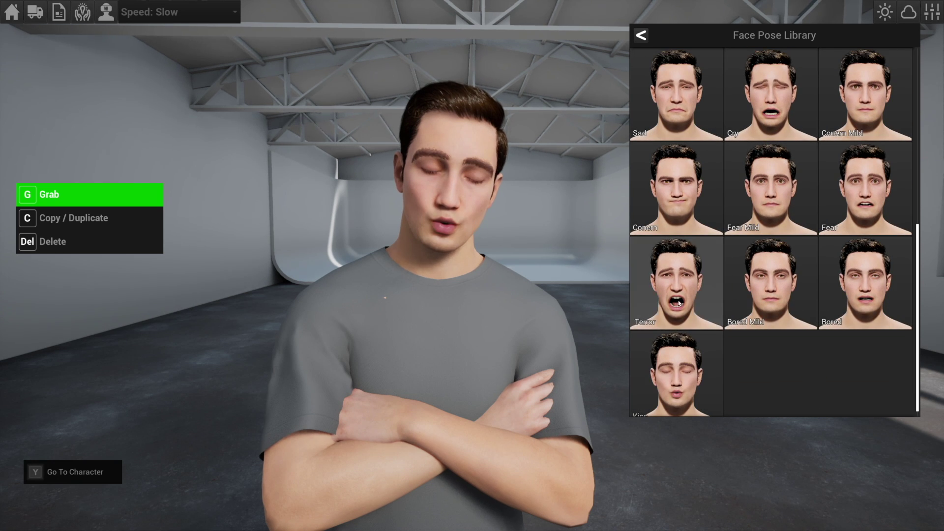
{"action": "left_click", "coordinate": [754, 181]}
{"action": "scroll", "coordinate": [740, 186], "scroll_direction": "up", "scroll_amount": 2}
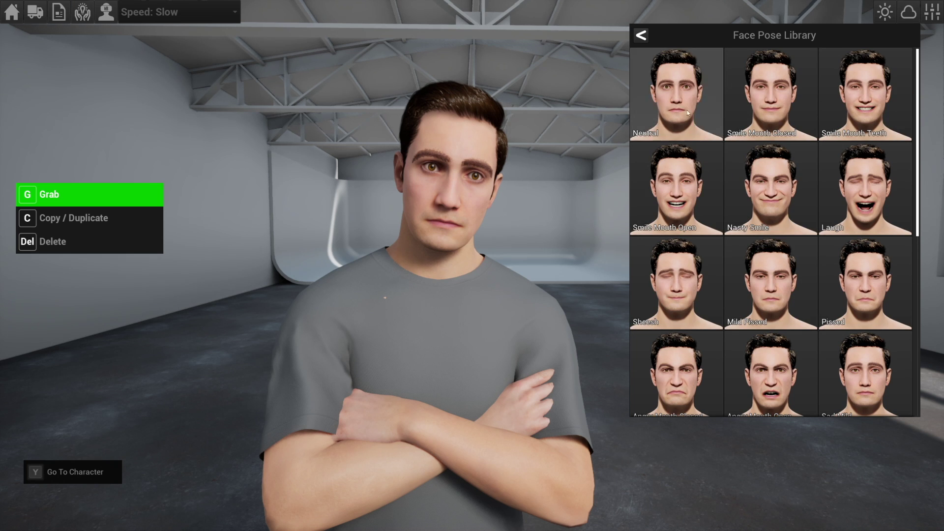
- Try the eye and brow face controls, including Eyes Look Left Right at -0.12, Nose Scrunch at 1.0 and Cheek Suck Blow
{"action": "left_click", "coordinate": [641, 35]}
{"action": "left_click", "coordinate": [890, 146]}
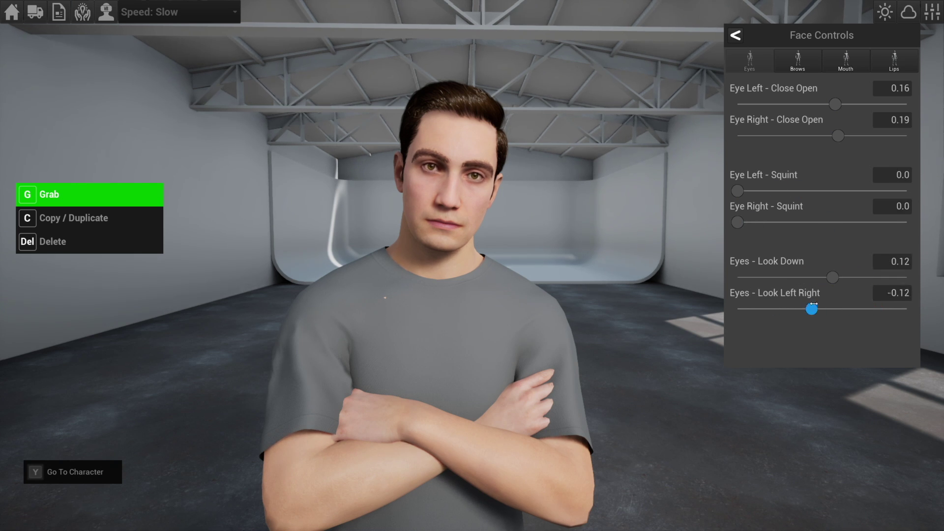
{"action": "left_click", "coordinate": [796, 64]}
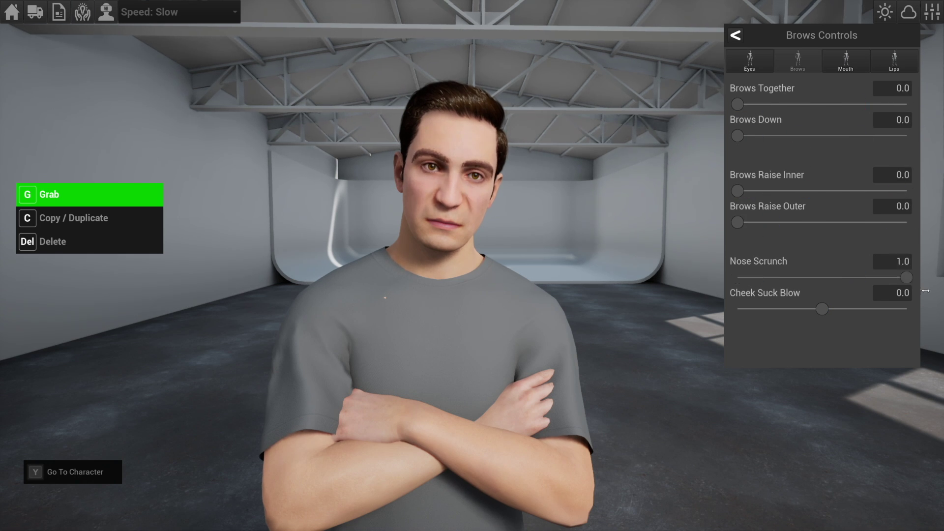
{"action": "left_click_drag", "start_coordinate": [823, 309], "coordinate": [749, 308]}
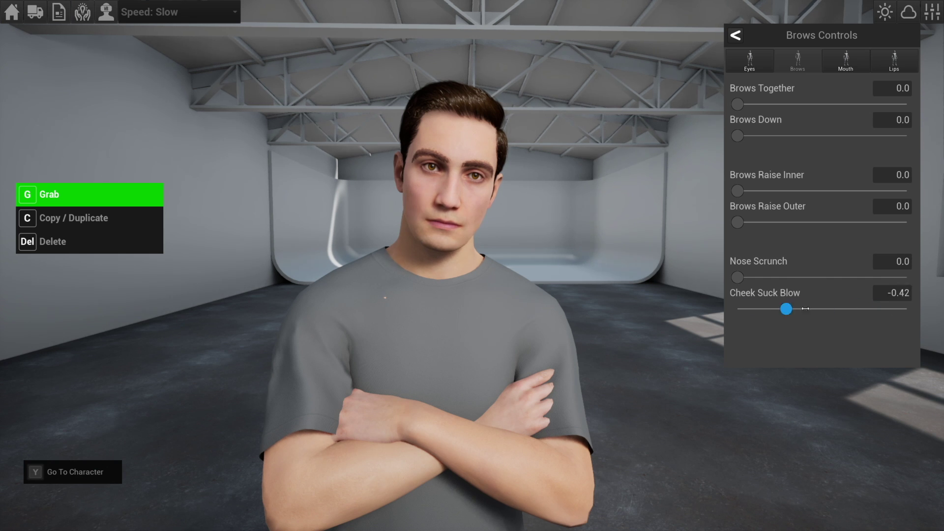
- Try the mouth controls: Up Down 0.07, Left Right -0.28, Smile Frown -0.17, Jaw Open Clench -0.85 and Jaw Left Right -0.93
{"action": "left_click", "coordinate": [847, 65]}
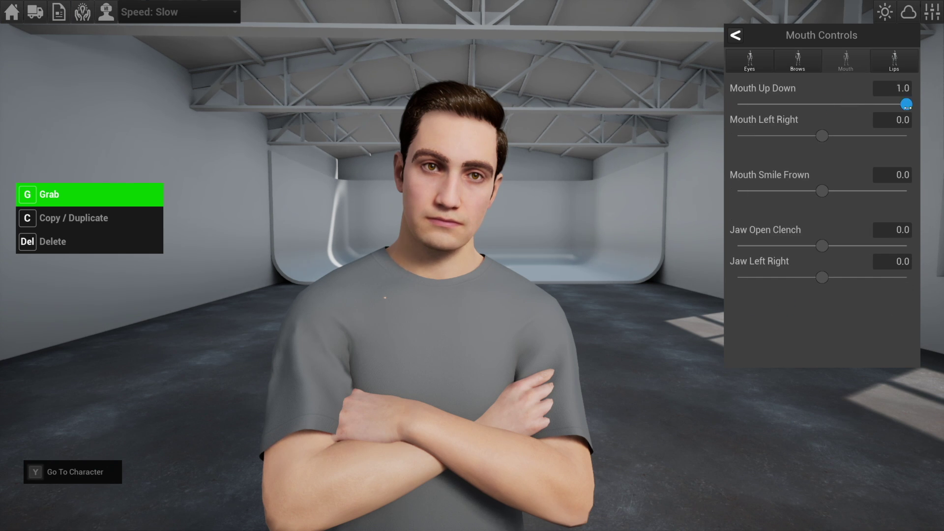
{"action": "left_click_drag", "start_coordinate": [823, 136], "coordinate": [798, 135]}
{"action": "mouse_move", "coordinate": [823, 191]}
{"action": "left_mouse_down"}
{"action": "mouse_move", "coordinate": [907, 192]}
{"action": "mouse_move", "coordinate": [808, 202]}
{"action": "left_mouse_up"}
{"action": "left_click_drag", "start_coordinate": [906, 246], "coordinate": [762, 277]}
{"action": "left_click_drag", "start_coordinate": [825, 246], "coordinate": [730, 270]}
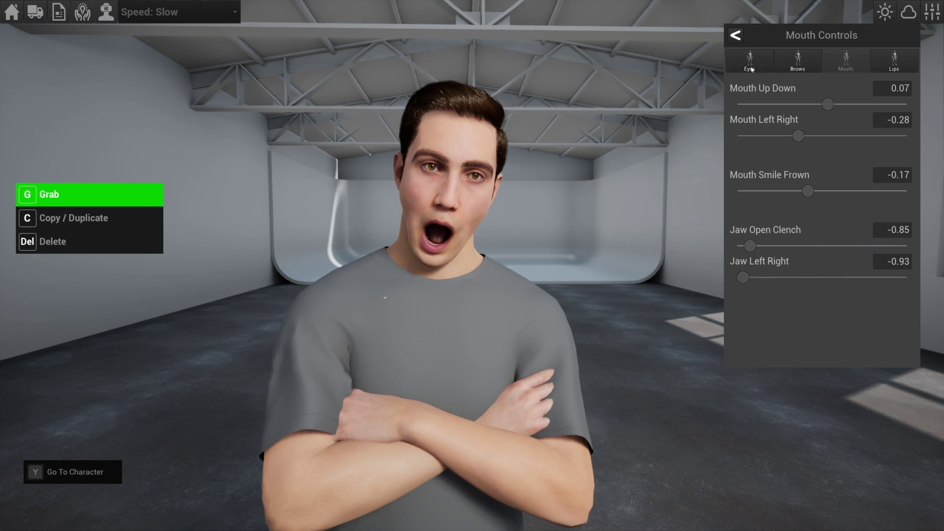
- Reapply the Neutral face pose to clear the manual face adjustments
{"action": "left_click", "coordinate": [737, 36]}
{"action": "left_click", "coordinate": [806, 147]}
{"action": "left_click", "coordinate": [676, 94]}
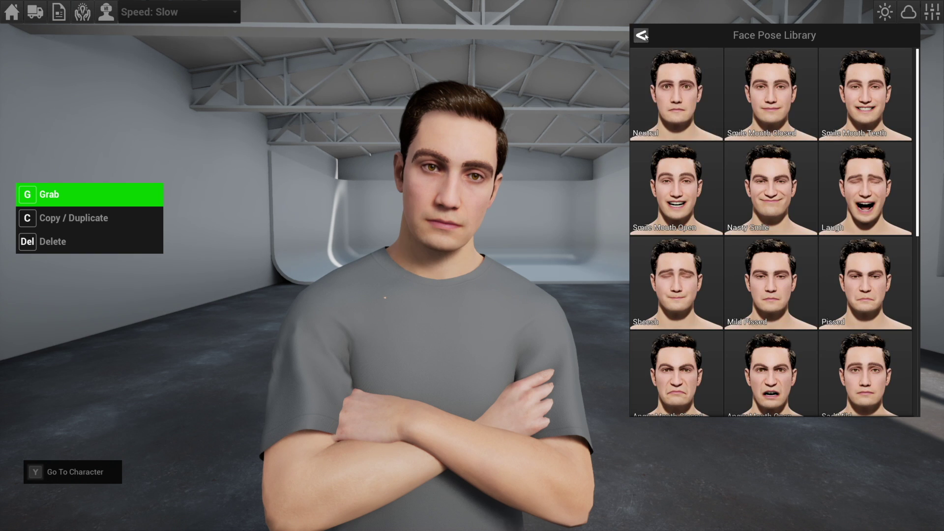
- Adjust the lip controls, setting Lips Push Pull to about 0.04 and Lips Together to 1.0
{"action": "left_click", "coordinate": [640, 35]}
{"action": "left_click", "coordinate": [892, 147]}
{"action": "left_click", "coordinate": [894, 60]}
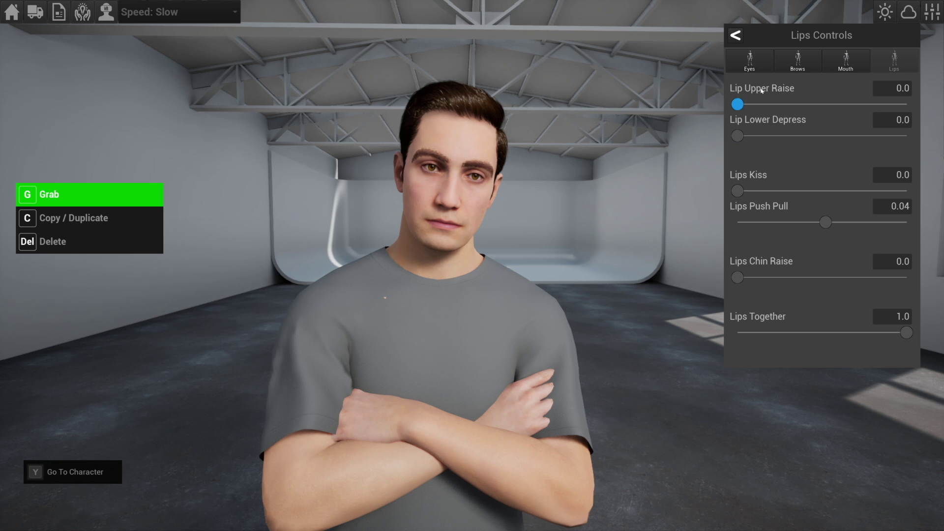
- Try opening and clenching the jaw in the mouth controls, leaving Jaw Open Clench at about 0.09
{"action": "left_click", "coordinate": [846, 60]}
{"action": "left_click_drag", "start_coordinate": [821, 247], "coordinate": [863, 249]}
{"action": "left_click_drag", "start_coordinate": [794, 252], "coordinate": [829, 251]}
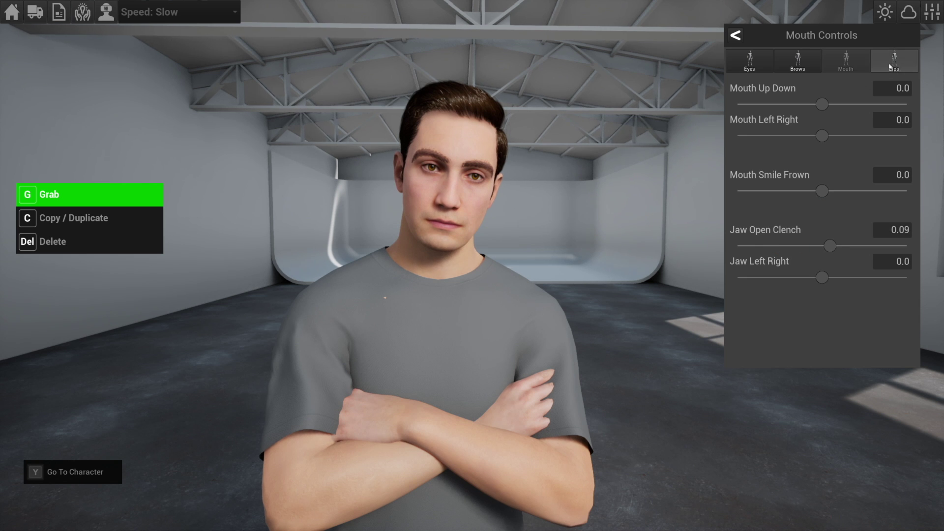
- Apply the Smile Mouth Open face pose to the MetaHuman from the face pose library
{"action": "left_click", "coordinate": [890, 66]}
{"action": "left_click", "coordinate": [735, 34]}
{"action": "left_click", "coordinate": [807, 143]}
{"action": "left_click", "coordinate": [696, 184]}
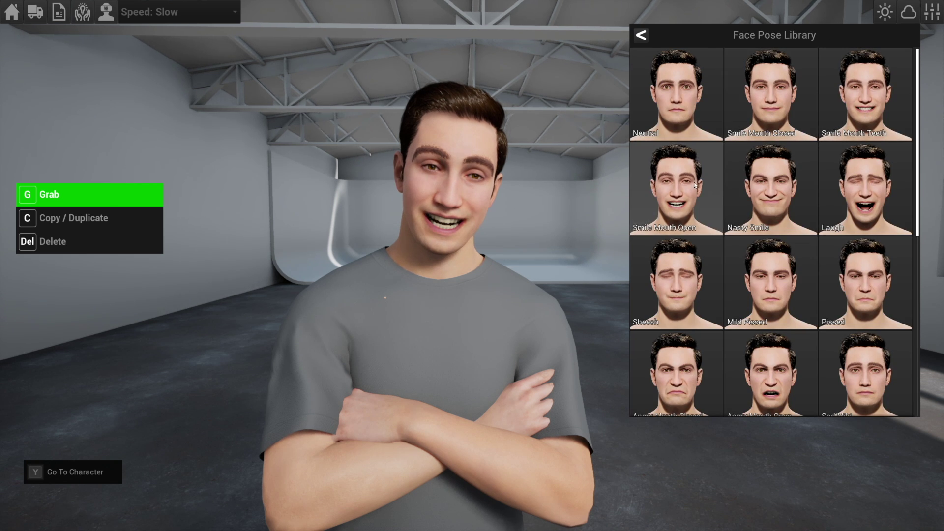
{"action": "left_click", "coordinate": [641, 42]}
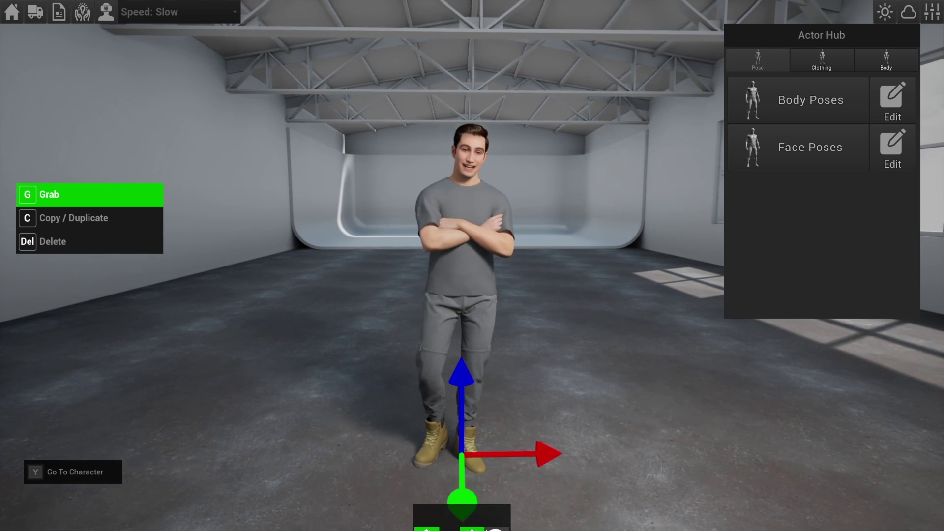
- Recolor the body of the man's T-shirt to green by adjusting its hue, saturation and intensity
{"action": "left_click", "coordinate": [810, 91]}
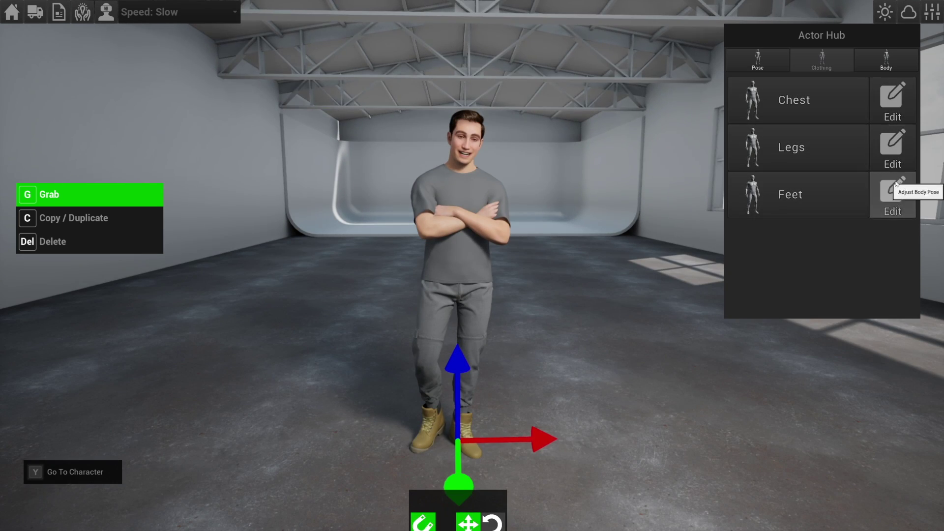
{"action": "left_click", "coordinate": [889, 105]}
{"action": "left_click", "coordinate": [817, 63]}
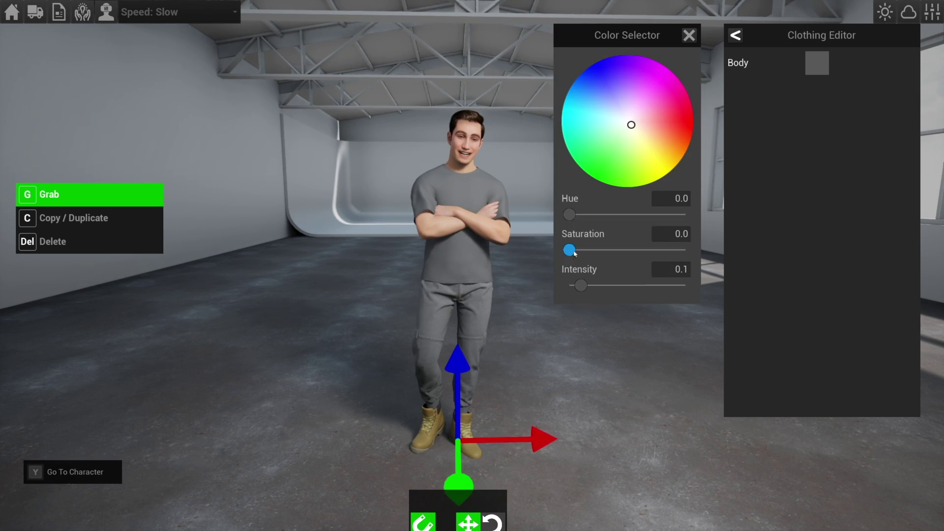
{"action": "left_click_drag", "start_coordinate": [575, 250], "coordinate": [621, 250]}
{"action": "left_click_drag", "start_coordinate": [581, 285], "coordinate": [629, 285]}
{"action": "left_click_drag", "start_coordinate": [621, 249], "coordinate": [659, 248]}
{"action": "left_click_drag", "start_coordinate": [570, 215], "coordinate": [604, 214]}
{"action": "left_click_drag", "start_coordinate": [673, 250], "coordinate": [660, 250]}
{"action": "left_click_drag", "start_coordinate": [631, 285], "coordinate": [585, 285]}
{"action": "left_click_drag", "start_coordinate": [660, 250], "coordinate": [633, 250]}
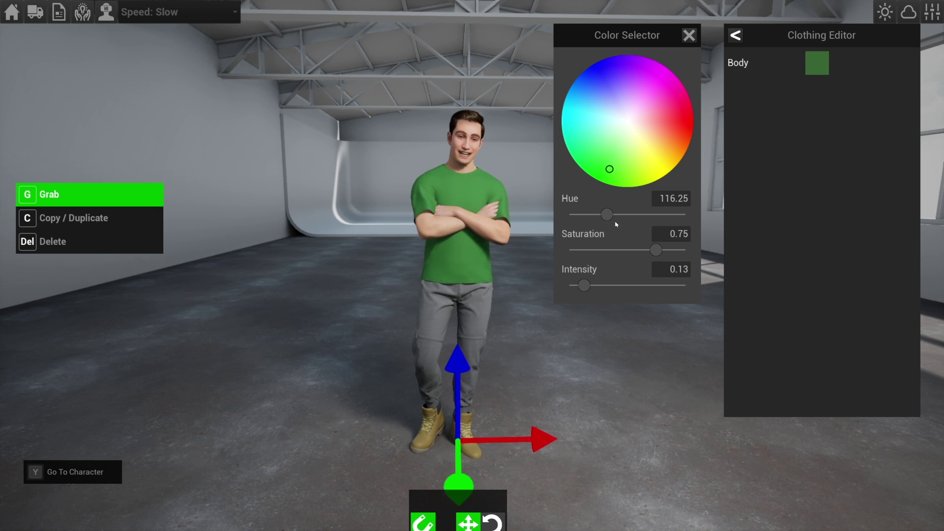
- Recolor the boots' Shoe Main to green with hue 84.31, saturation 0.62 and intensity 0.18
{"action": "left_click", "coordinate": [731, 38]}
{"action": "left_click", "coordinate": [889, 191]}
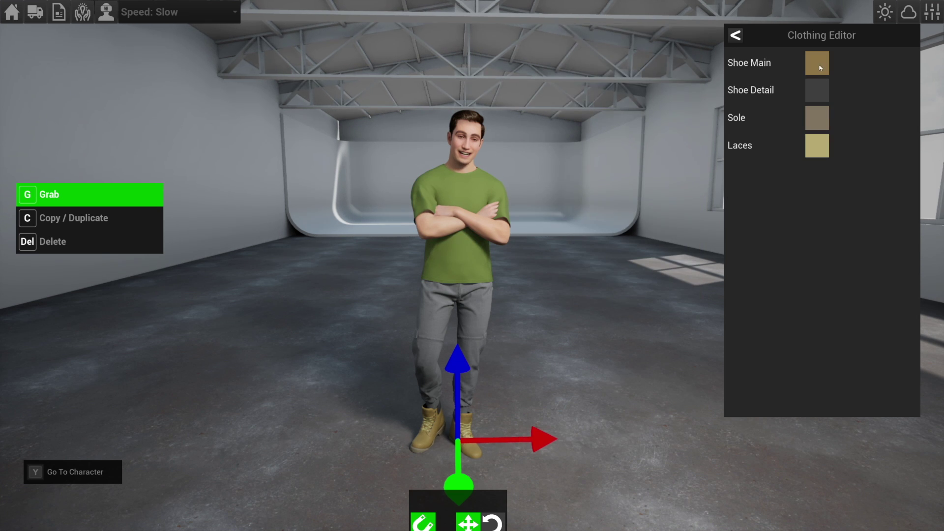
{"action": "left_click", "coordinate": [821, 67]}
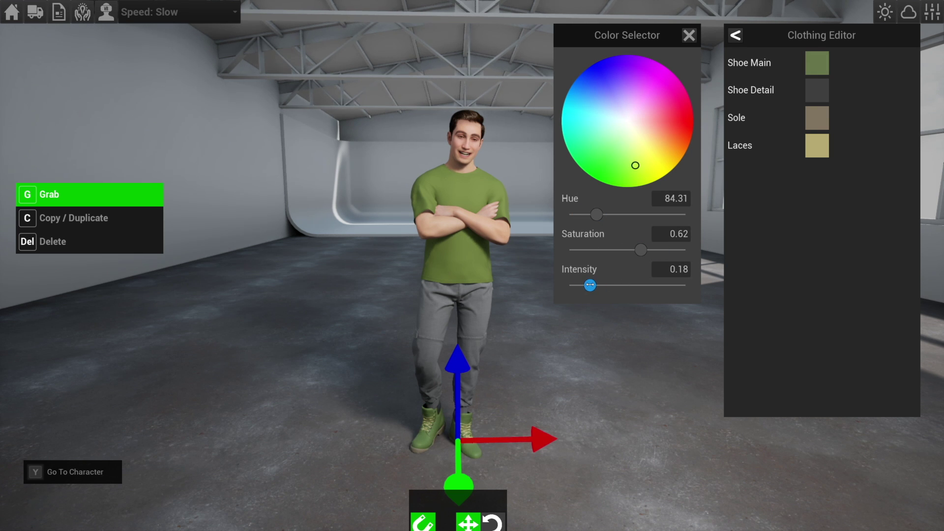
{"action": "left_click", "coordinate": [538, 328]}
- Open the man's body pose for editing and raise his hips slightly with Hips Up Down
{"action": "key", "text": "a"}
{"action": "right_click_drag", "start_coordinate": [538, 329], "coordinate": [688, 329]}
{"action": "key", "text": "w"}
{"action": "key", "text": "s"}
{"action": "left_click", "coordinate": [462, 236]}
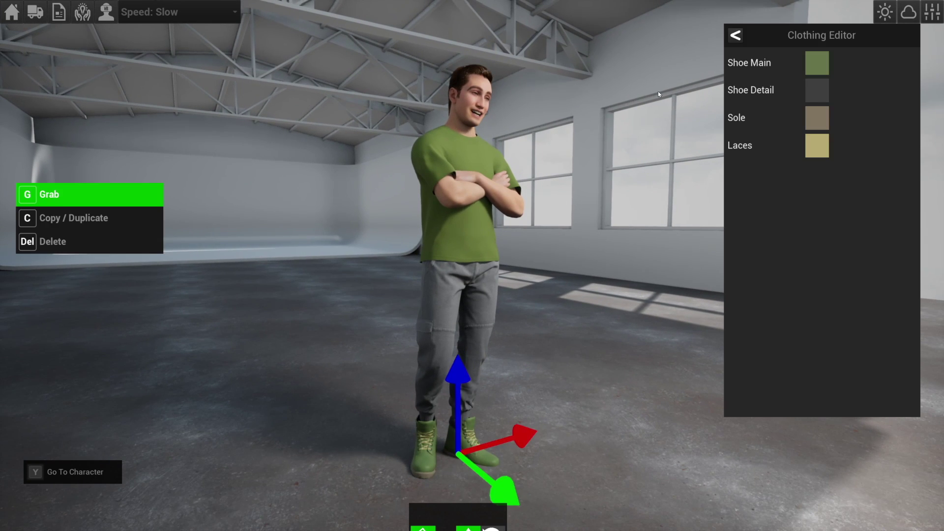
{"action": "left_click", "coordinate": [735, 35]}
{"action": "left_click", "coordinate": [890, 101]}
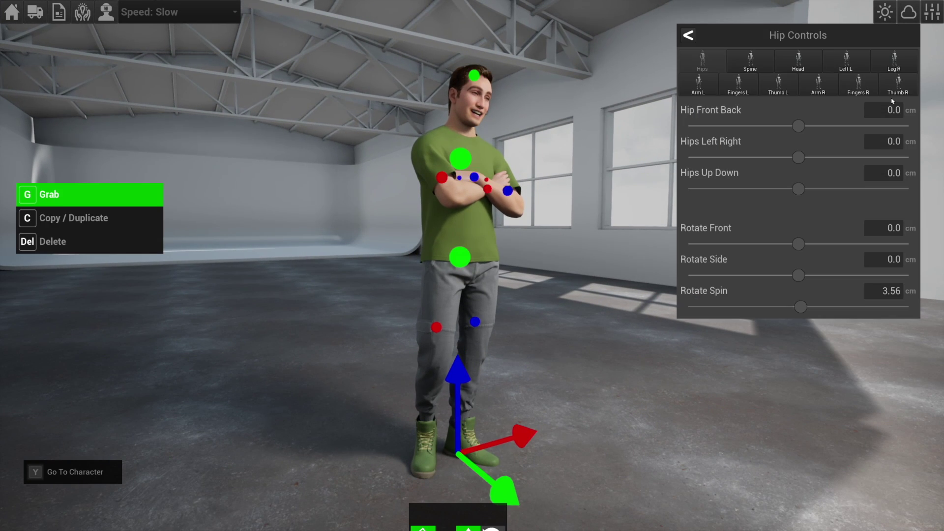
{"action": "left_click_drag", "start_coordinate": [798, 189], "coordinate": [802, 189]}
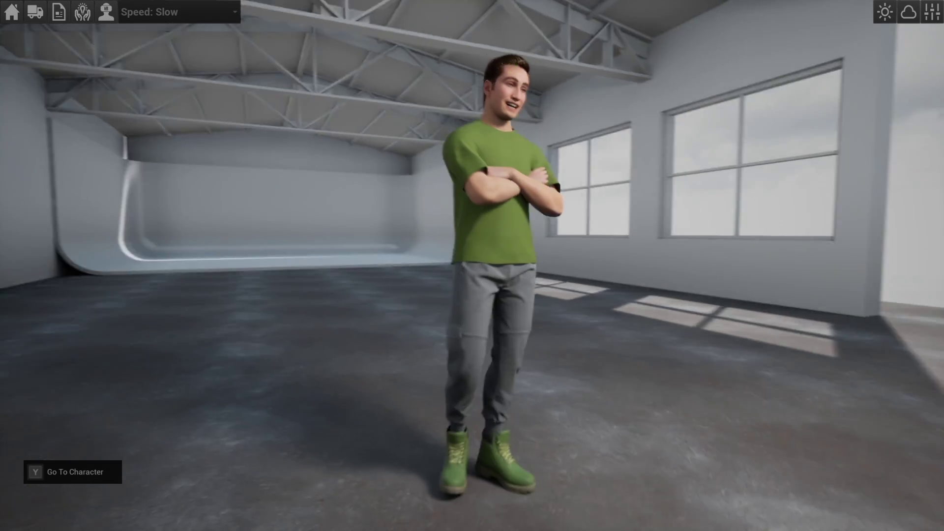
- Add a female MetaHuman from the actors and place her on the floor beside the man
{"action": "key", "text": "d"}
{"action": "key", "text": "s"}
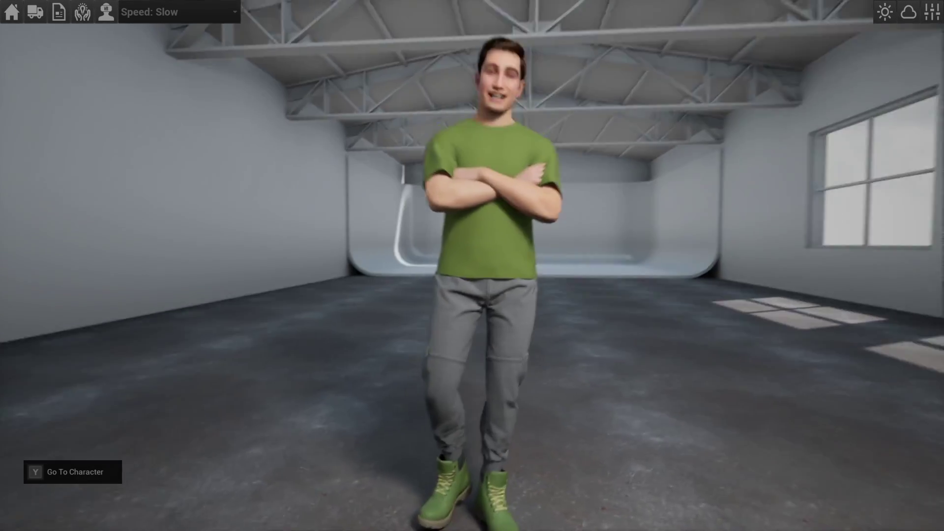
{"action": "key", "text": "d"}
{"action": "key", "text": "s"}
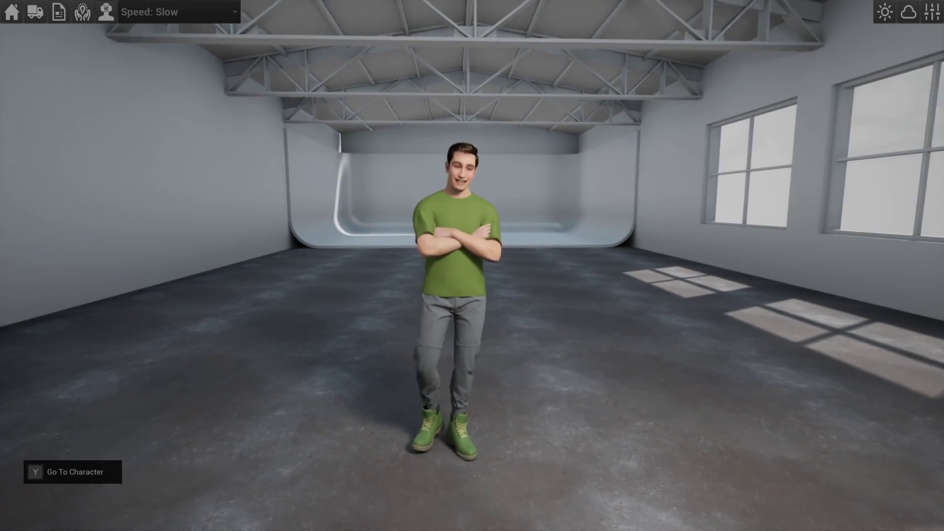
{"action": "key", "text": "Tab"}
{"action": "left_click", "coordinate": [723, 120]}
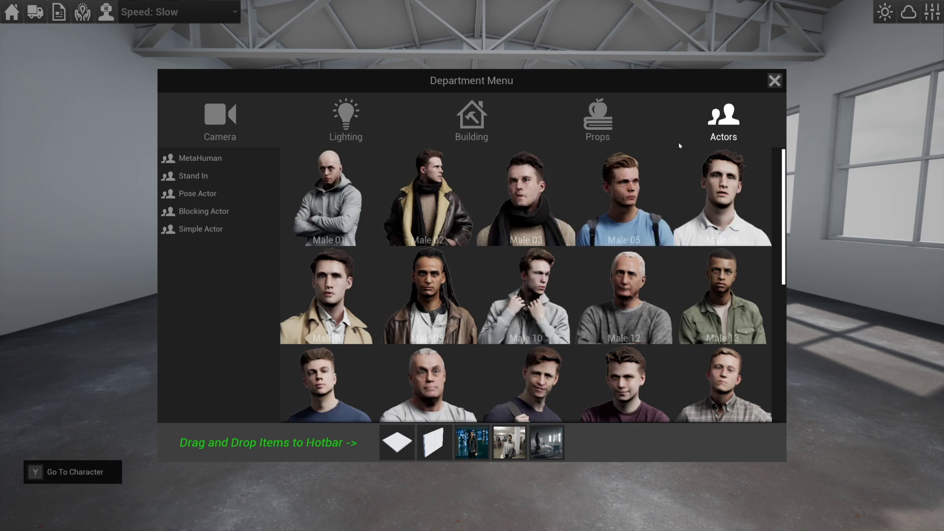
{"action": "left_click", "coordinate": [330, 296]}
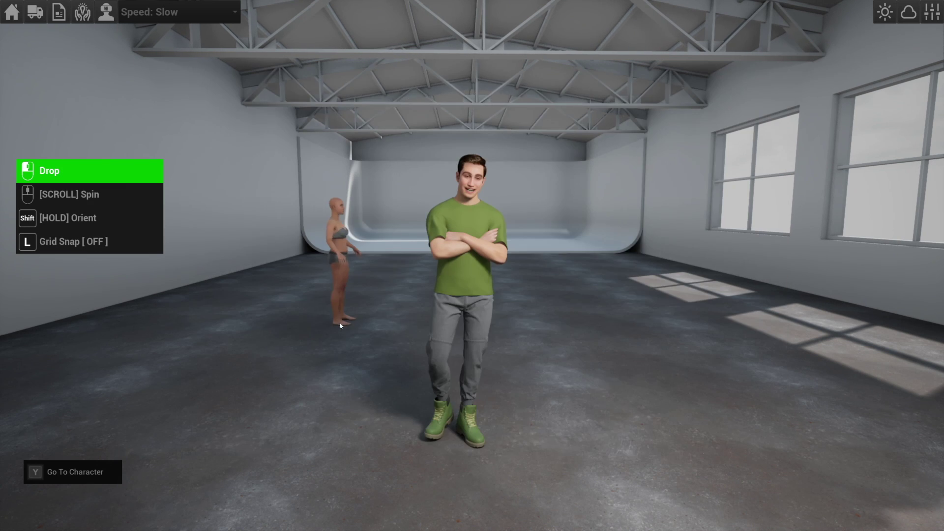
{"action": "left_click", "coordinate": [642, 436]}
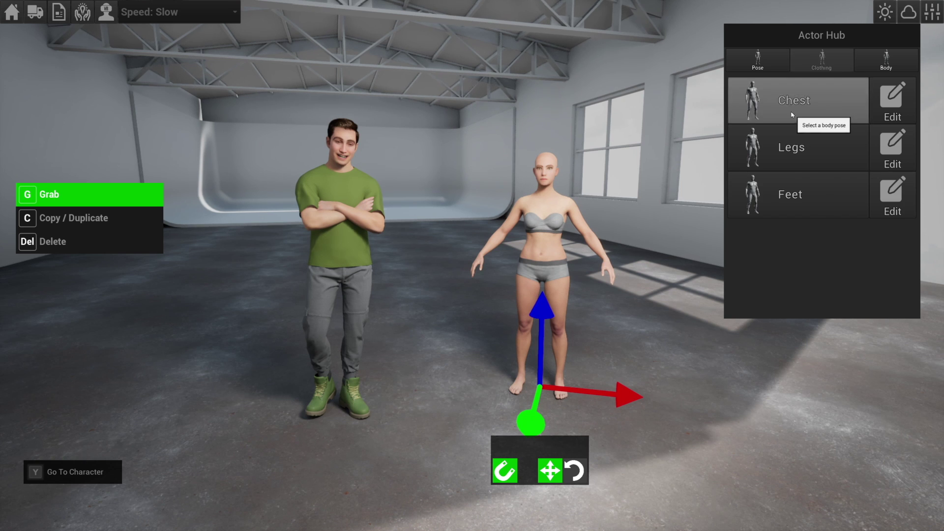
- Try the Tank Top and T Shirt on the woman, settling on Dress 01 for her chest clothing
{"action": "left_click", "coordinate": [791, 115]}
{"action": "left_click", "coordinate": [852, 196]}
{"action": "left_click", "coordinate": [771, 369]}
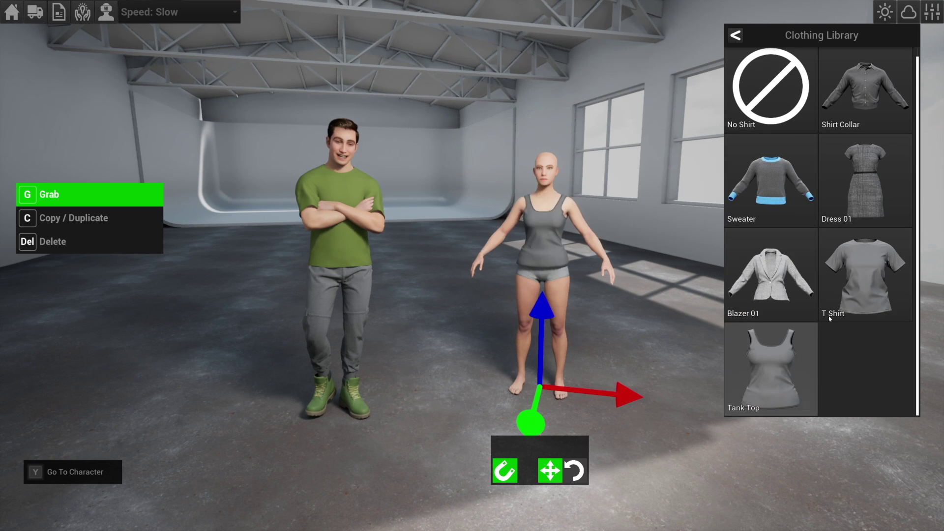
{"action": "left_click", "coordinate": [860, 284]}
{"action": "left_click", "coordinate": [863, 191]}
{"action": "left_click", "coordinate": [735, 35]}
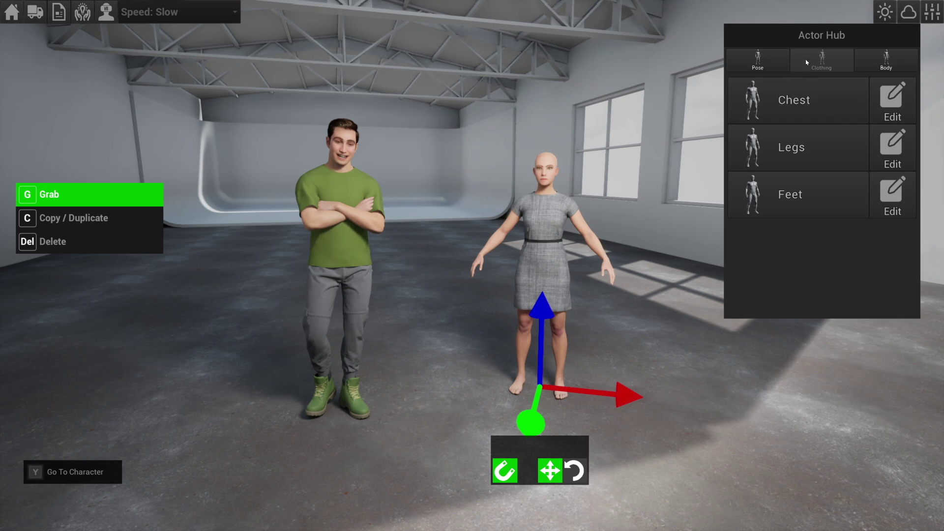
- Leave the woman's leg clothing as is and put the Heels on her feet
{"action": "left_click", "coordinate": [805, 147]}
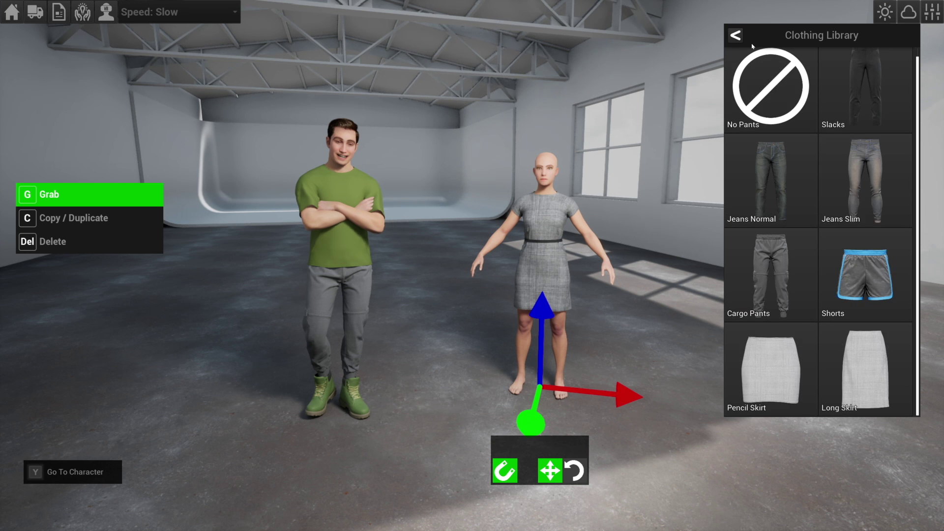
{"action": "left_click", "coordinate": [736, 35]}
{"action": "left_click", "coordinate": [752, 192]}
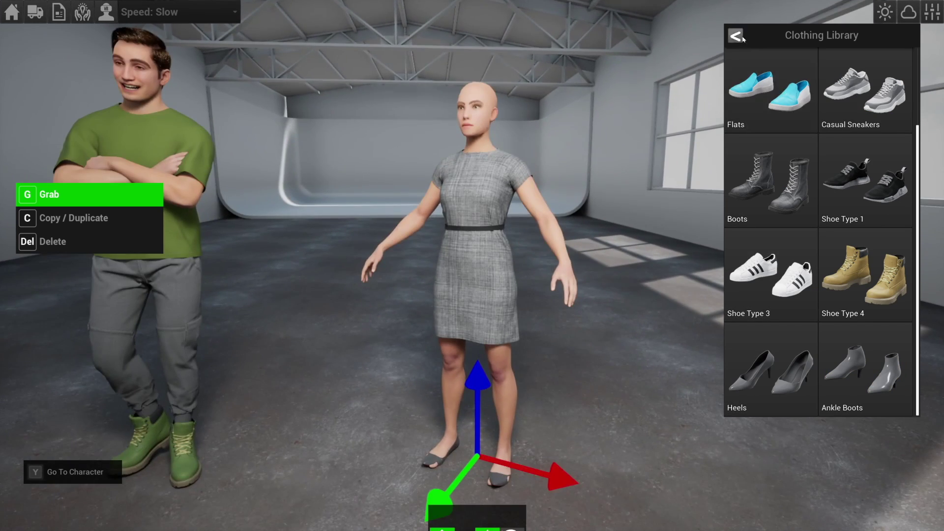
{"action": "left_click", "coordinate": [737, 35]}
- Give the woman the Short Updo hairstyle from the hair gallery
{"action": "left_click", "coordinate": [869, 51]}
{"action": "left_click", "coordinate": [807, 204]}
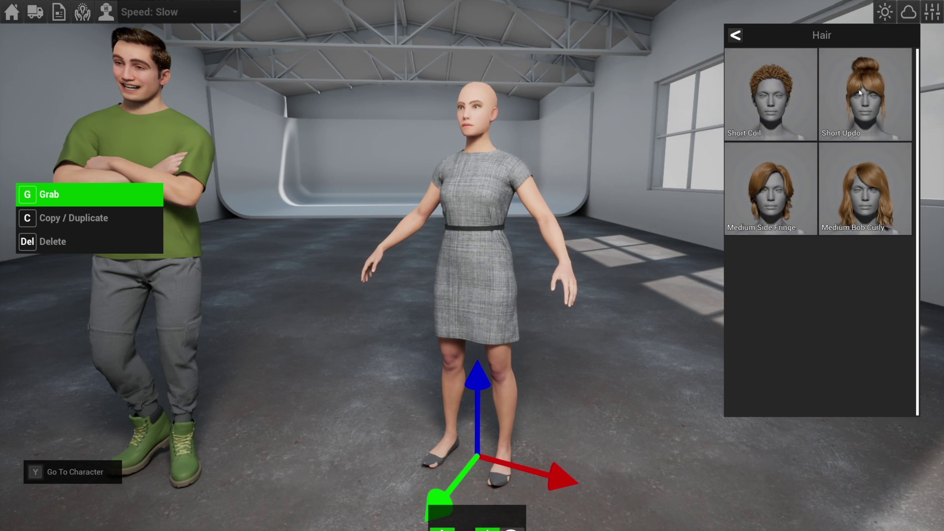
{"action": "left_click", "coordinate": [736, 35]}
- Check the MetaHuman quality options and set the woman's lower body part visibility to NoToes
{"action": "left_click", "coordinate": [824, 106]}
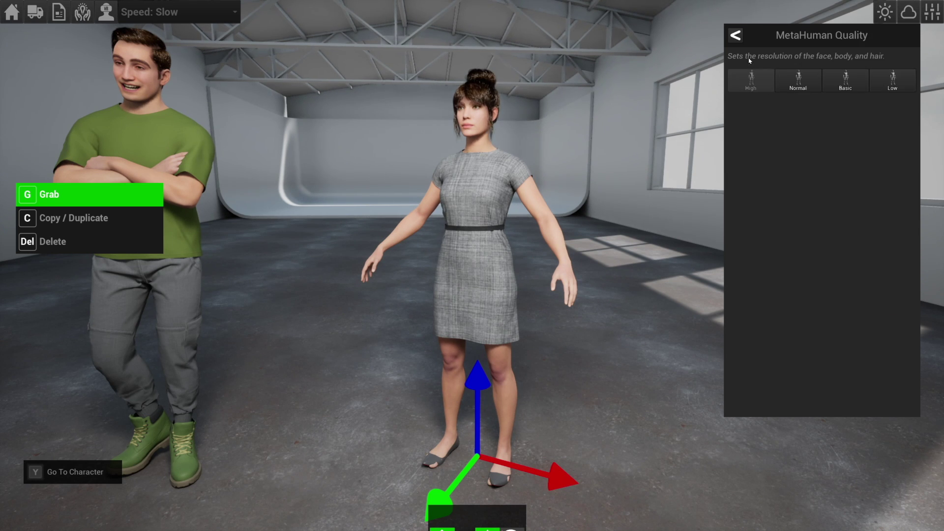
{"action": "left_click", "coordinate": [736, 36]}
{"action": "left_click", "coordinate": [785, 153]}
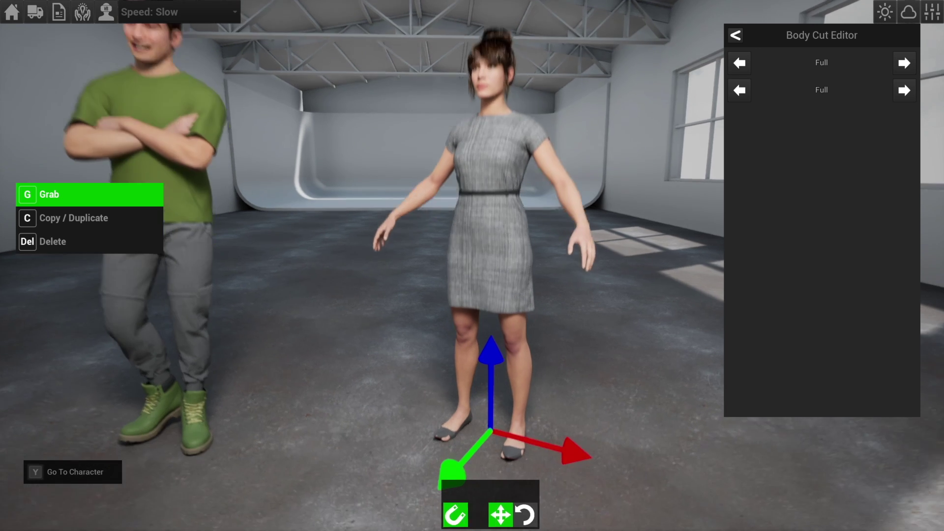
{"action": "left_click", "coordinate": [907, 94]}
{"action": "left_click", "coordinate": [910, 95]}
{"action": "left_click", "coordinate": [910, 94]}
{"action": "left_click", "coordinate": [910, 95]}
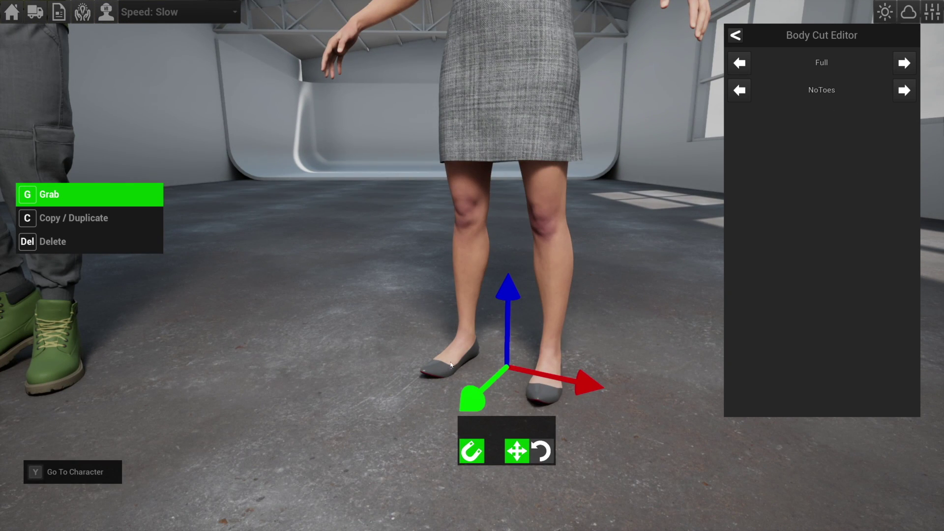
{"action": "key", "text": "s"}
{"action": "right_click_drag", "start_coordinate": [450, 366], "coordinate": [630, 270]}
{"action": "left_click", "coordinate": [736, 37]}
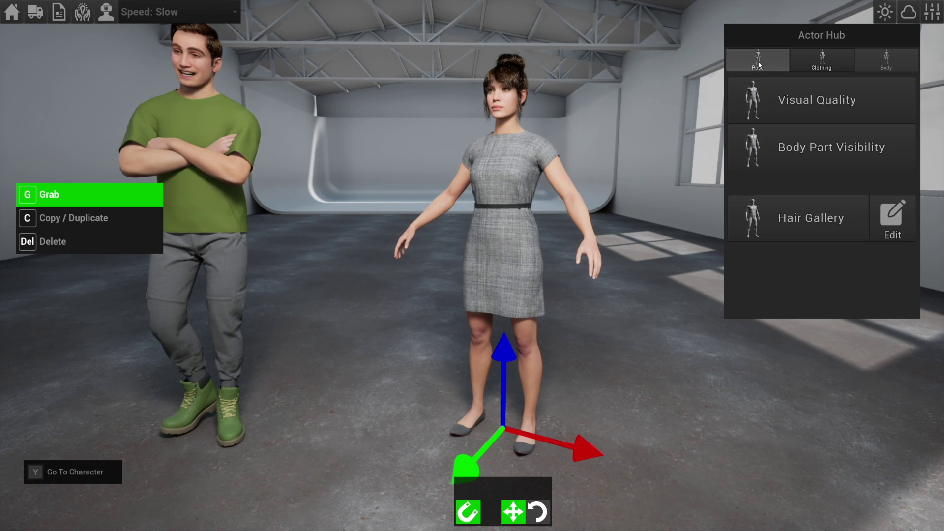
- Apply Fashion Pose 01 from the body pose library to the woman
{"action": "left_click", "coordinate": [764, 86]}
{"action": "left_click", "coordinate": [736, 36]}
{"action": "left_click", "coordinate": [759, 68]}
{"action": "left_click", "coordinate": [764, 108]}
{"action": "scroll", "coordinate": [765, 167], "scroll_direction": "down", "scroll_amount": 1}
{"action": "left_click", "coordinate": [762, 261]}
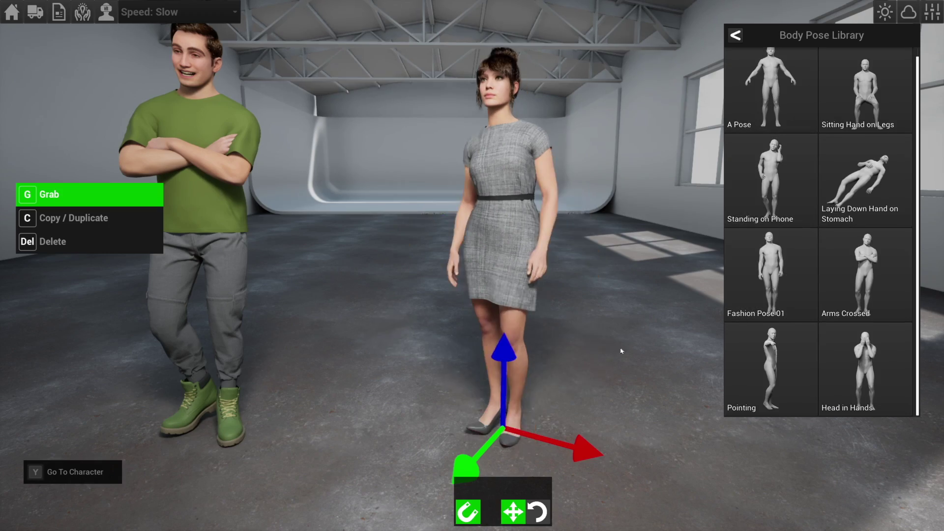
- Adjust the woman's left foot pose, setting Foot Bend and Foot Lean to 8.84 and Foot Ball Bend to 4.62 degrees
{"action": "key", "text": "w"}
{"action": "right_click_drag", "start_coordinate": [598, 350], "coordinate": [619, 350]}
{"action": "key", "text": "d"}
{"action": "key", "text": "a"}
{"action": "key", "text": "a"}
{"action": "right_click_drag", "start_coordinate": [688, 285], "coordinate": [662, 285]}
{"action": "key", "text": "d"}
{"action": "left_click", "coordinate": [736, 36]}
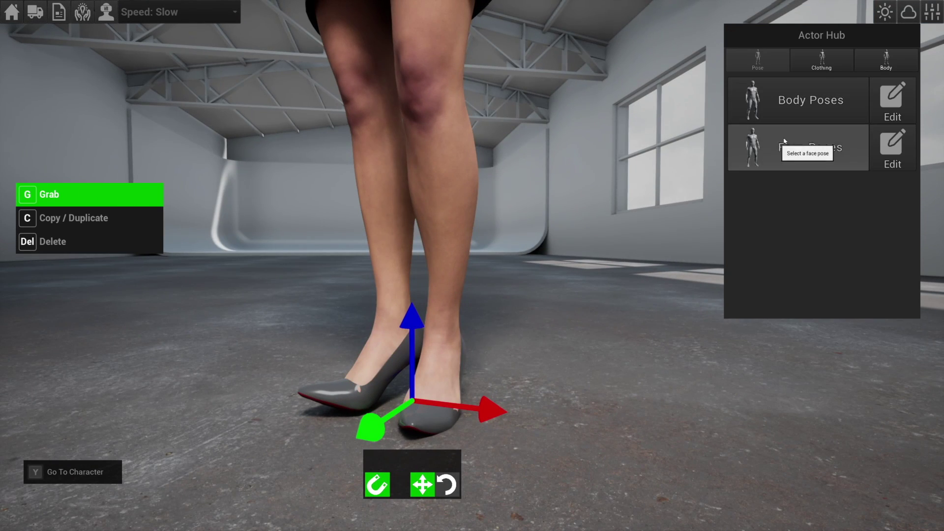
{"action": "left_click", "coordinate": [891, 142]}
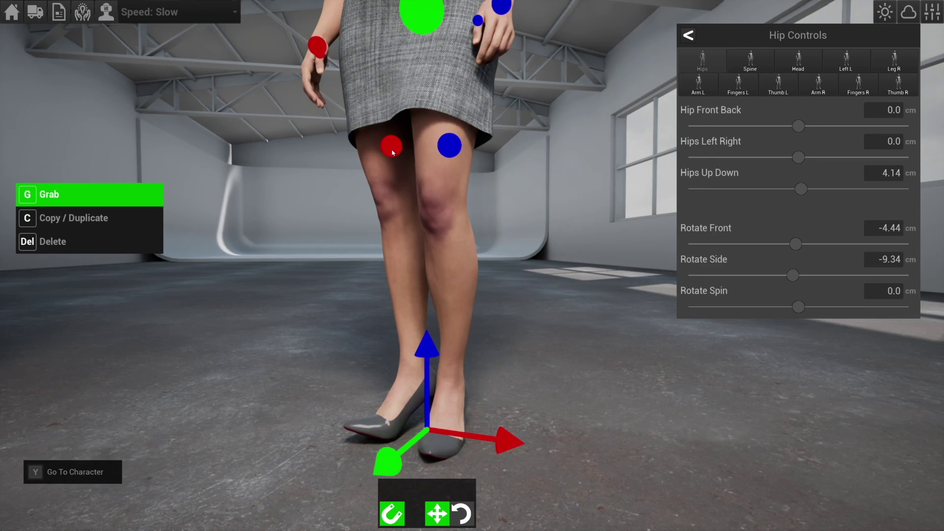
{"action": "left_click", "coordinate": [392, 147]}
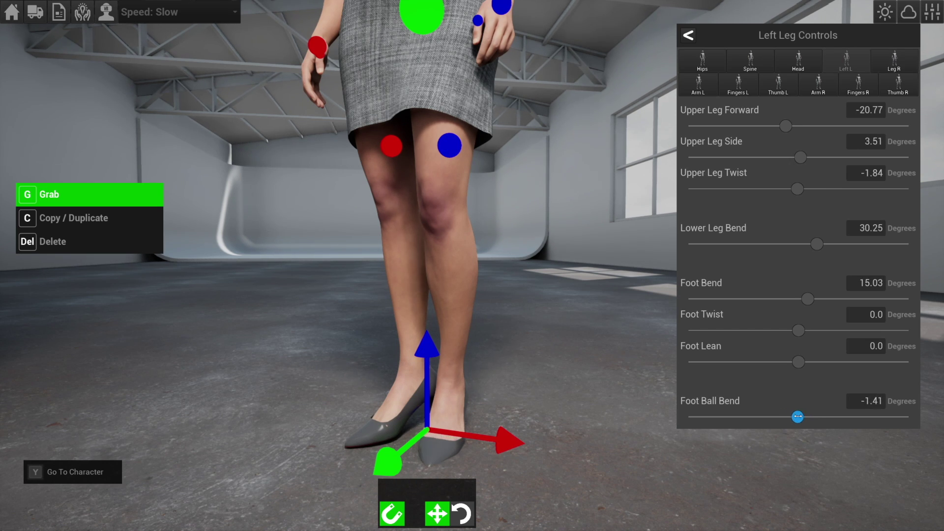
{"action": "key", "text": "d"}
{"action": "right_click_drag", "start_coordinate": [627, 375], "coordinate": [642, 358]}
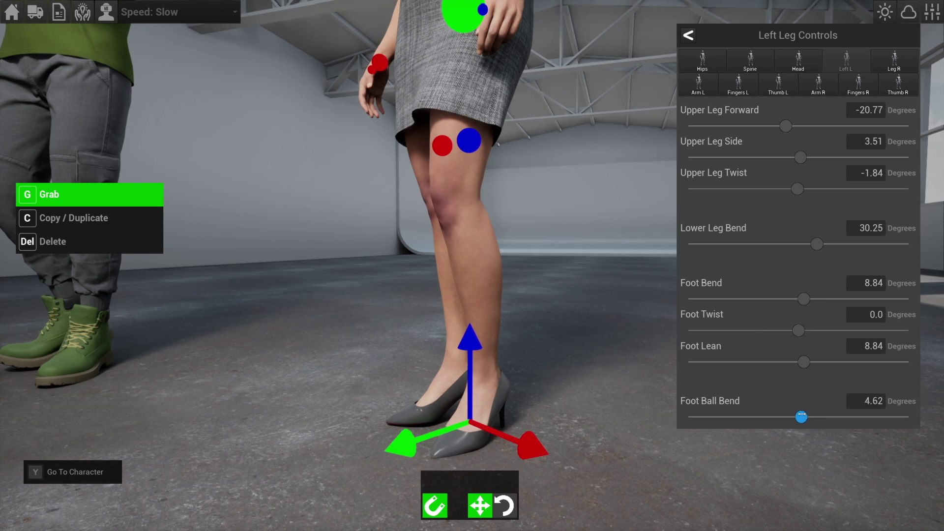
{"action": "left_click", "coordinate": [582, 356]}
- Grab the man in the green T-shirt and drop him on the curved backdrop at the far end of the studio
{"action": "key", "text": "a"}
{"action": "right_click_drag", "start_coordinate": [582, 356], "coordinate": [358, 146]}
{"action": "key", "text": "s"}
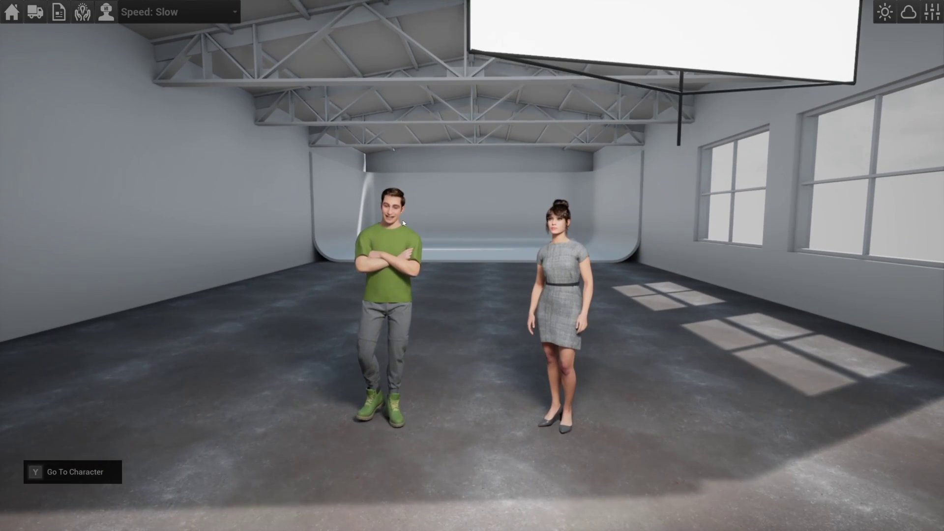
{"action": "left_click", "coordinate": [408, 224]}
{"action": "left_click", "coordinate": [688, 35]}
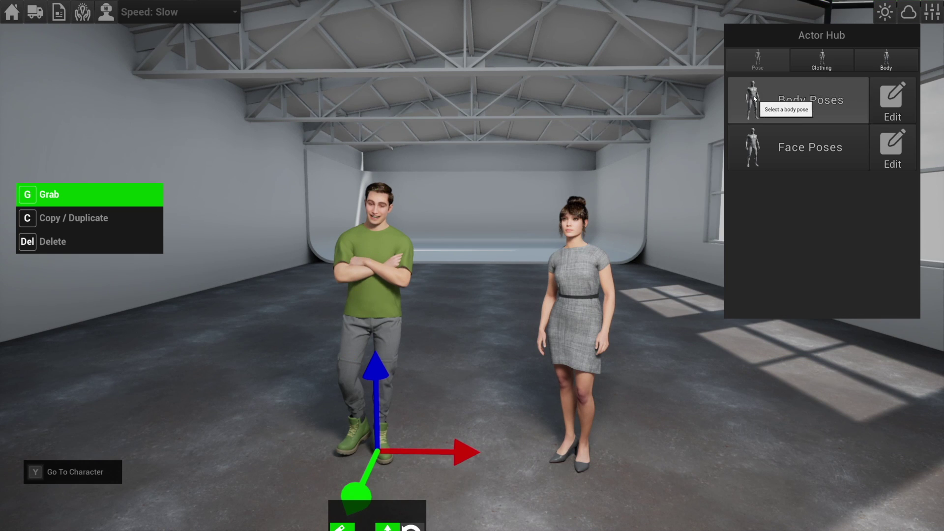
{"action": "key", "text": "g"}
{"action": "left_click", "coordinate": [459, 254]}
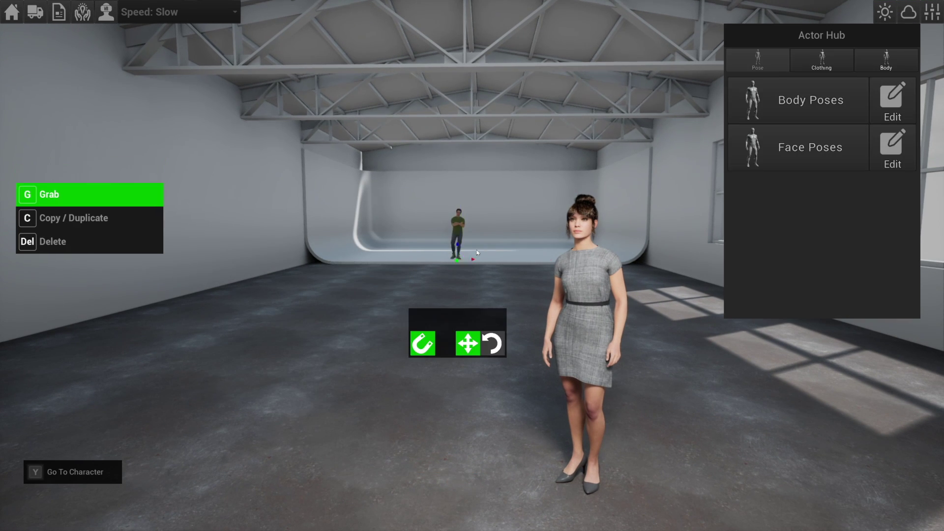
- Grab the woman in the dress and drop her beside the man on the far curved backdrop
{"action": "left_click", "coordinate": [582, 220]}
{"action": "left_click", "coordinate": [688, 35]}
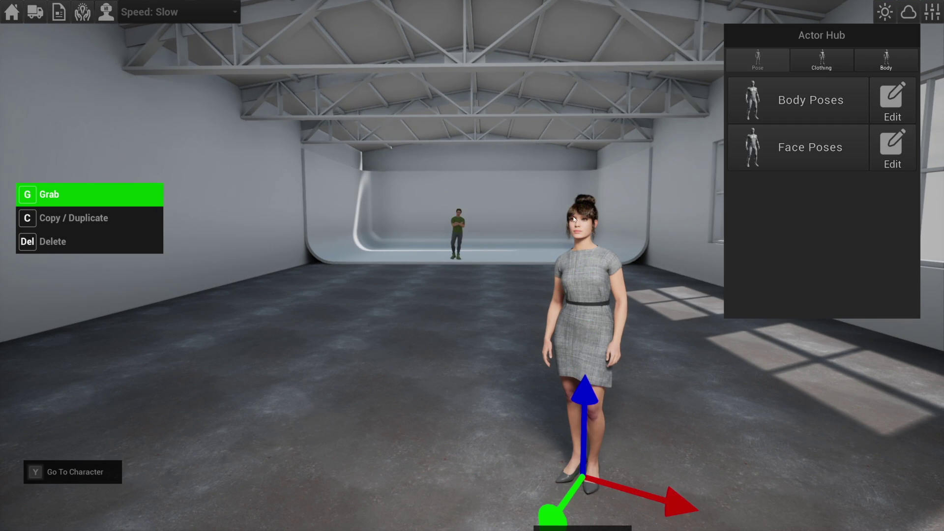
{"action": "key", "text": "g"}
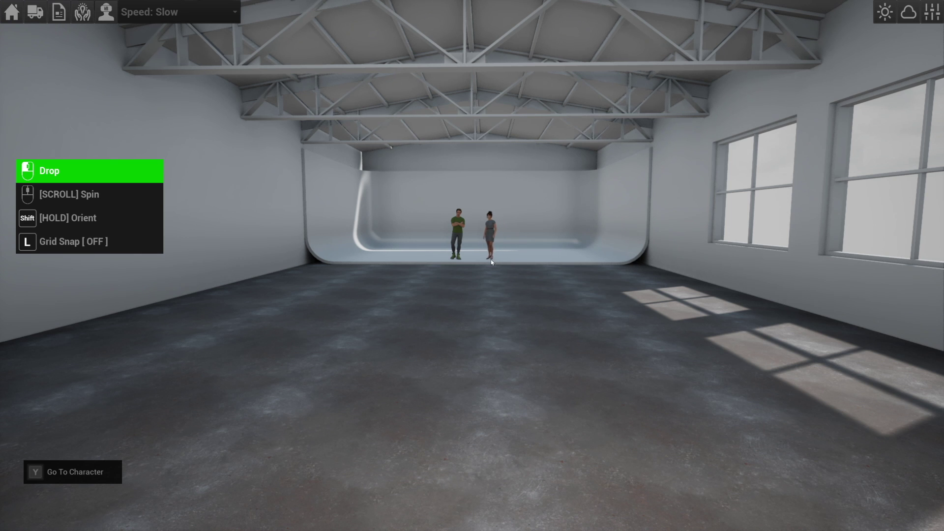
{"action": "left_click", "coordinate": [488, 258]}
{"action": "left_click", "coordinate": [522, 318]}
{"action": "key", "text": "s"}
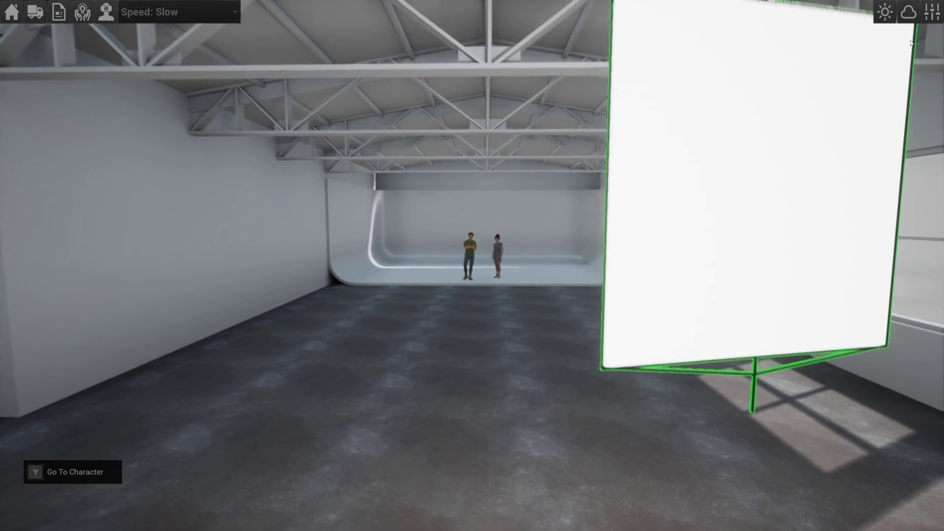
- Adjust the sun setting, and grab the white panel light and drop it on the floor in front of the curved backdrop
{"action": "left_click", "coordinate": [885, 12]}
{"action": "left_click_drag", "start_coordinate": [857, 137], "coordinate": [790, 138]}
{"action": "left_click", "coordinate": [683, 240]}
{"action": "key", "text": "g"}
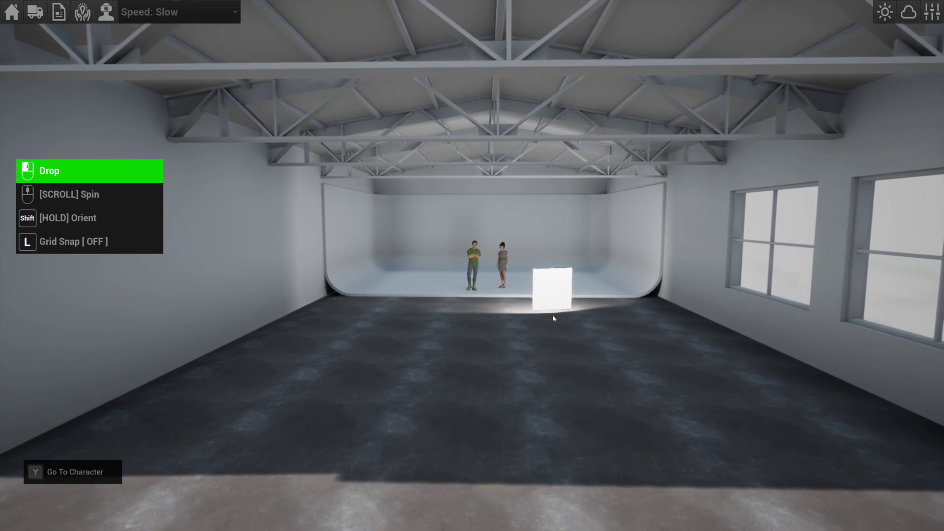
{"action": "left_click", "coordinate": [554, 323]}
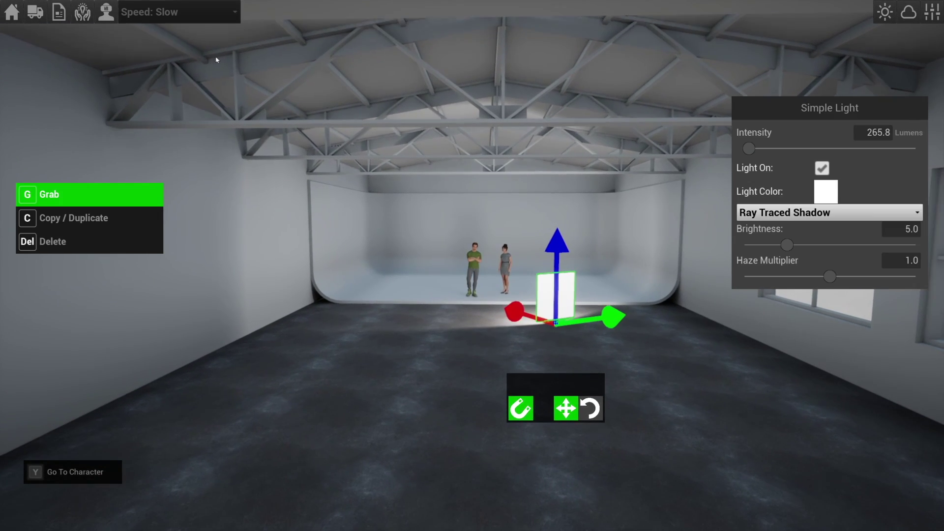
- Shift the white panel light along the floor, raise it above the actors' heads, and slightly increase its intensity
{"action": "left_click", "coordinate": [178, 12]}
{"action": "key", "text": "w"}
{"action": "right_click_drag", "start_coordinate": [409, 224], "coordinate": [623, 298]}
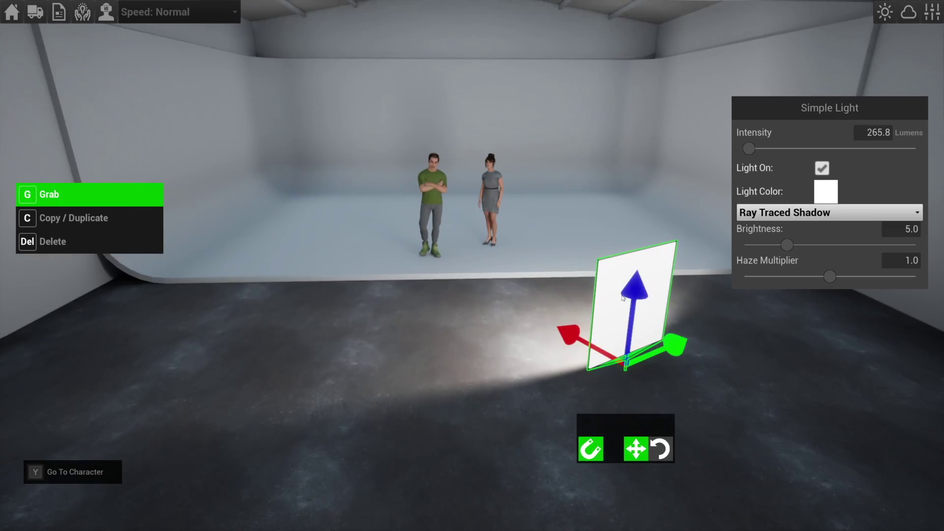
{"action": "left_click_drag", "start_coordinate": [577, 333], "coordinate": [713, 335]}
{"action": "left_click_drag", "start_coordinate": [578, 263], "coordinate": [893, 262]}
{"action": "left_click_drag", "start_coordinate": [749, 148], "coordinate": [750, 149]}
{"action": "left_click", "coordinate": [711, 199]}
- Add a large framed panel light from the Lighting department and place it on the studio floor, angled towards the actors
{"action": "key", "text": "s"}
{"action": "right_click_drag", "start_coordinate": [712, 200], "coordinate": [706, 126]}
{"action": "key", "text": "Tab"}
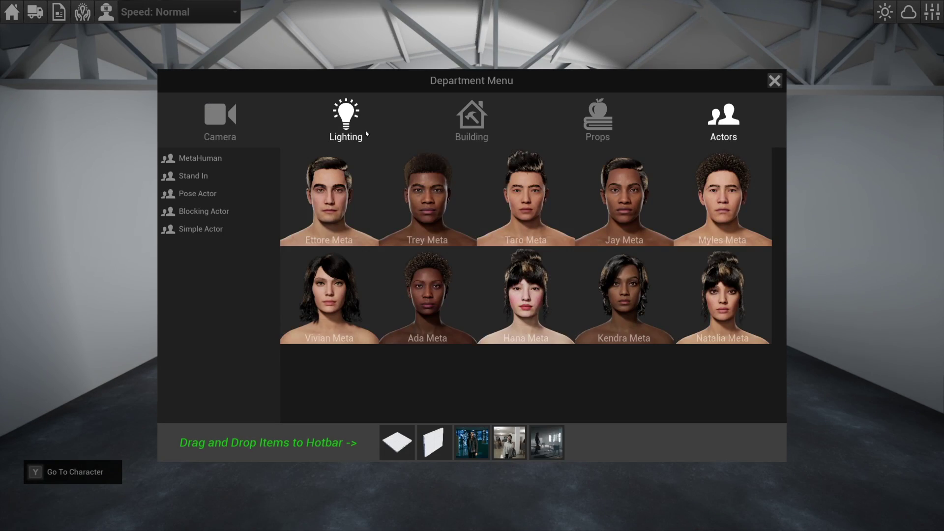
{"action": "left_click", "coordinate": [345, 116]}
{"action": "left_click", "coordinate": [627, 199]}
{"action": "scroll", "coordinate": [659, 389], "scroll_direction": "down", "scroll_amount": 8}
{"action": "scroll", "coordinate": [660, 380], "scroll_direction": "down", "scroll_amount": 4}
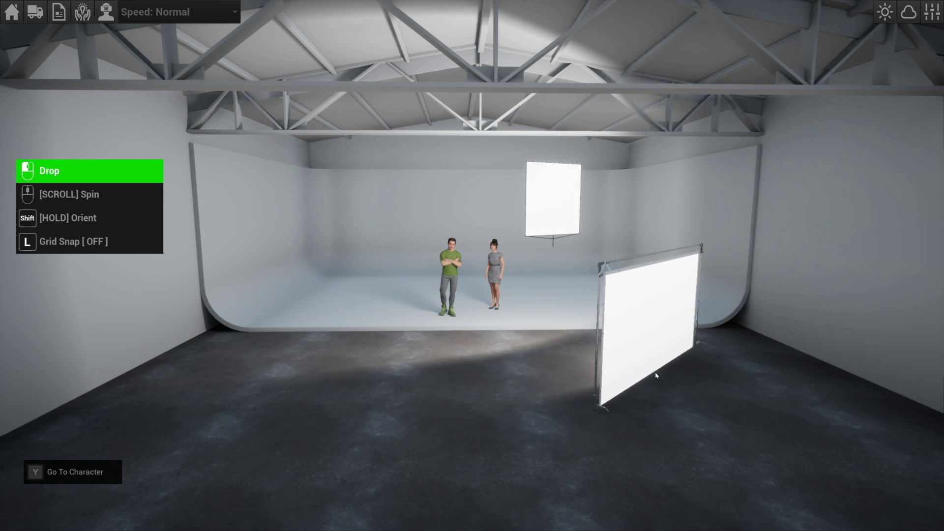
{"action": "left_click", "coordinate": [658, 375]}
{"action": "scroll", "coordinate": [782, 337], "scroll_direction": "up", "scroll_amount": 5}
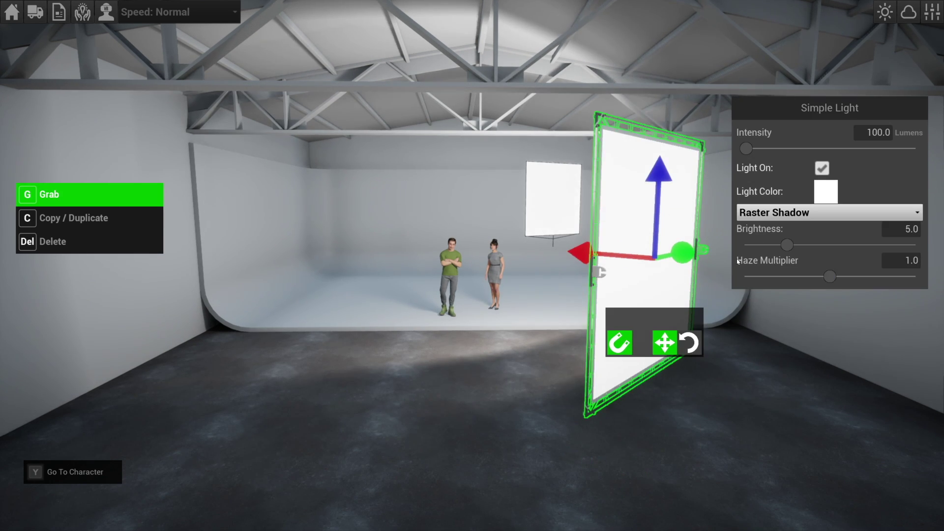
- Set the large framed light to Ray Traced Shadow and slightly increase its intensity
{"action": "left_click", "coordinate": [761, 213]}
{"action": "left_click", "coordinate": [767, 255]}
{"action": "mouse_move", "coordinate": [746, 148]}
{"action": "left_mouse_down"}
{"action": "mouse_move", "coordinate": [759, 148]}
{"action": "mouse_move", "coordinate": [747, 148]}
{"action": "left_mouse_up"}
{"action": "left_click", "coordinate": [560, 202]}
- Add a white cylindrical light from the Lighting department and mount it on the ceiling above the actors
{"action": "key", "text": "w"}
{"action": "right_click_drag", "start_coordinate": [429, 344], "coordinate": [511, 305]}
{"action": "key", "text": "a"}
{"action": "key", "text": "Tab"}
{"action": "left_click", "coordinate": [516, 307]}
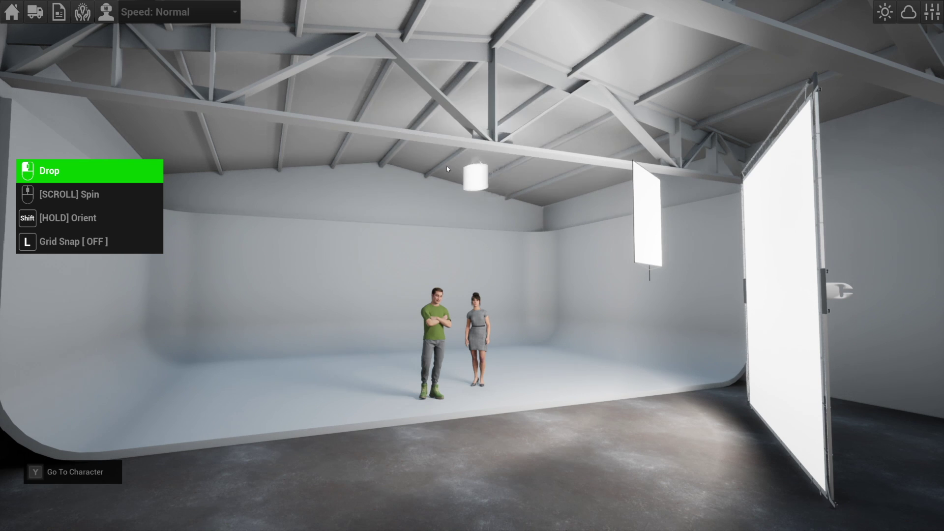
{"action": "key", "text": "w"}
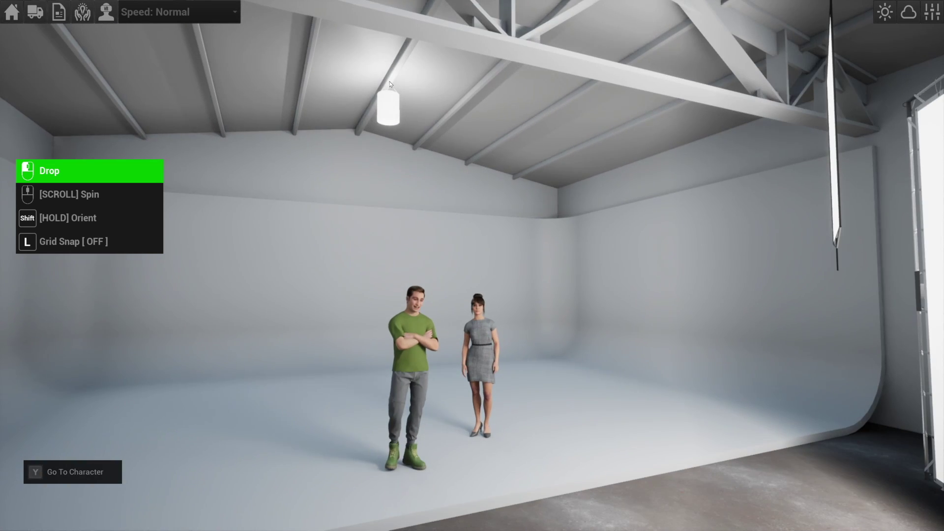
{"action": "left_click", "coordinate": [392, 82]}
- Set the ceiling light to Ray Traced Shadow and strongly increase its intensity
{"action": "left_click", "coordinate": [777, 213]}
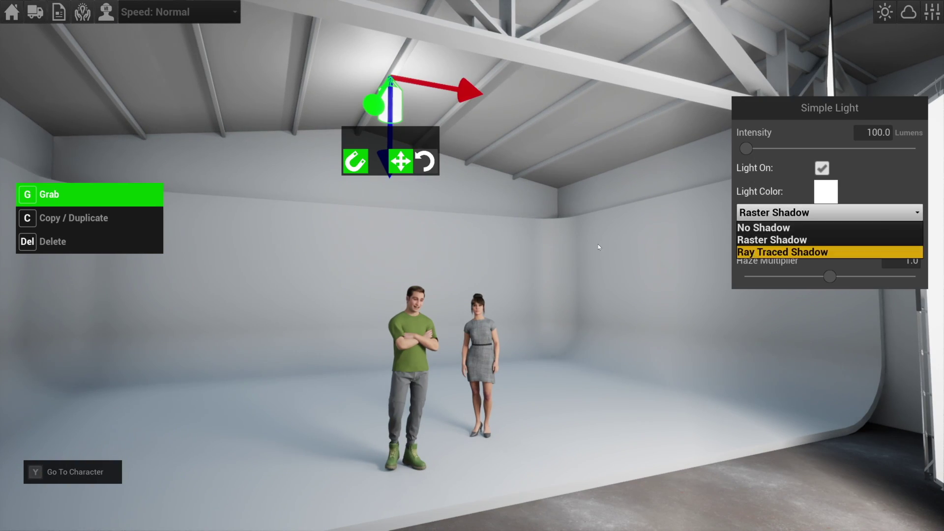
{"action": "key", "text": "s"}
{"action": "left_click_drag", "start_coordinate": [746, 148], "coordinate": [808, 155]}
{"action": "left_click", "coordinate": [567, 421]}
- Grab the woman in the dress and drop her closer to the man, turned to face the front
{"action": "key", "text": "w"}
{"action": "right_click_drag", "start_coordinate": [567, 422], "coordinate": [536, 497]}
{"action": "left_click", "coordinate": [551, 192]}
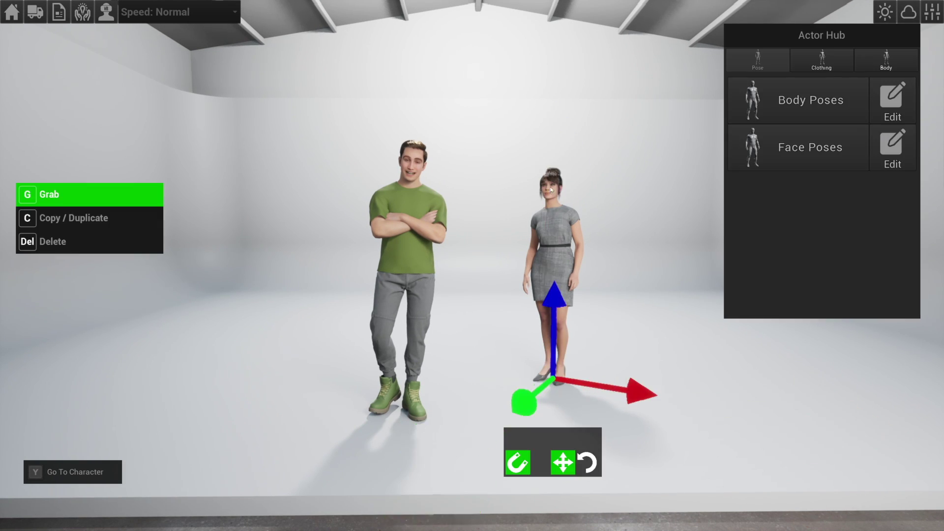
{"action": "key", "text": "g"}
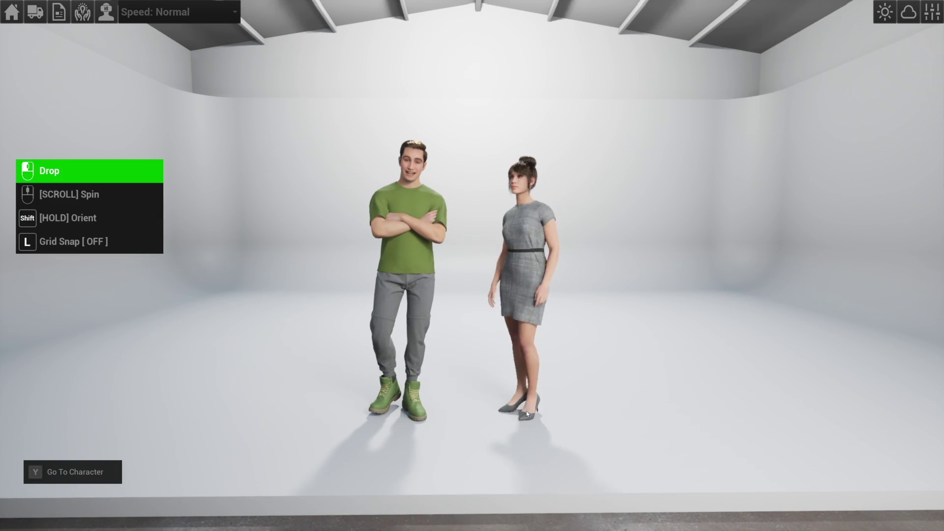
{"action": "left_click", "coordinate": [524, 409]}
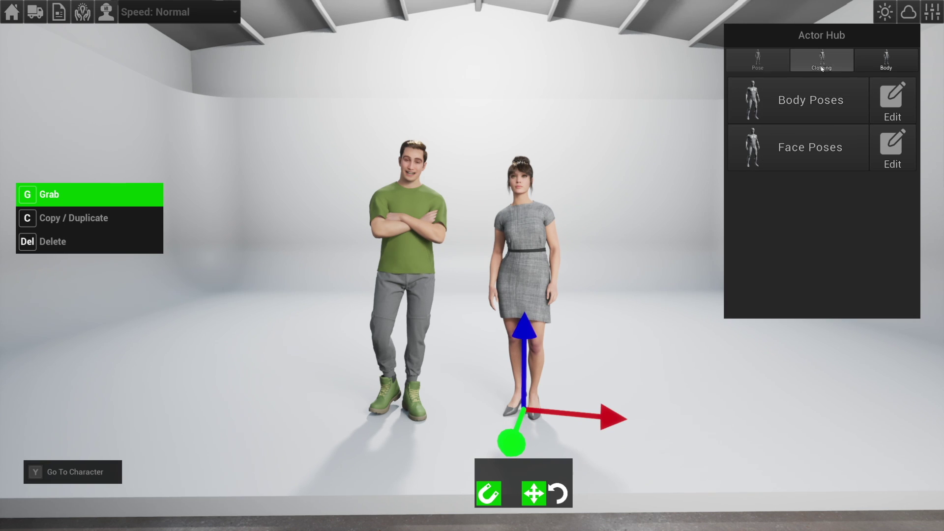
- Apply the Smile Mouth Teeth expression from the face pose library to the man in the green T-shirt
{"action": "left_click", "coordinate": [838, 68]}
{"action": "left_click", "coordinate": [758, 60]}
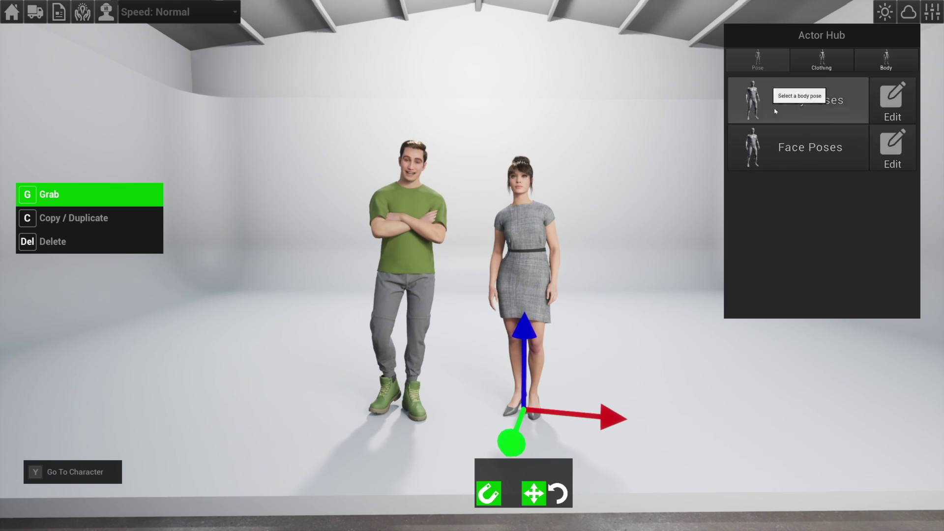
{"action": "left_click", "coordinate": [782, 149]}
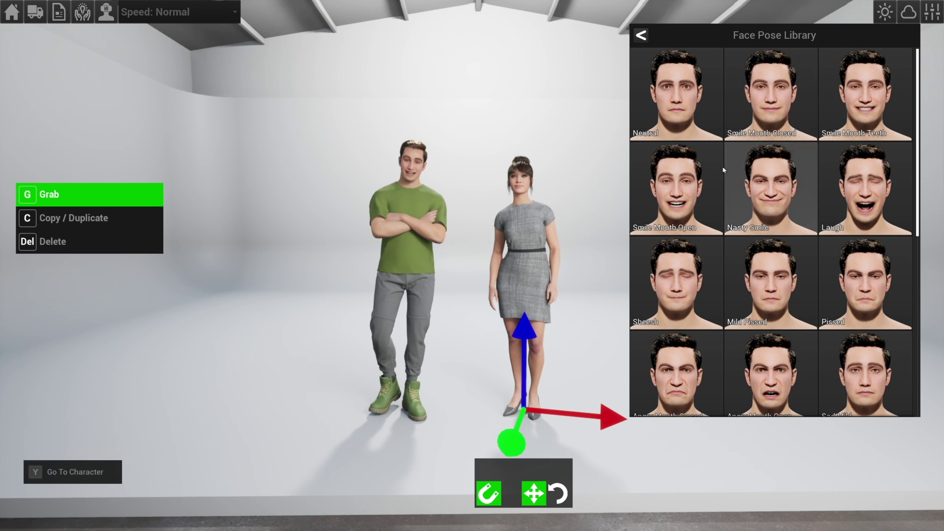
{"action": "left_click", "coordinate": [415, 160]}
{"action": "left_click", "coordinate": [781, 147]}
{"action": "left_click", "coordinate": [839, 116]}
{"action": "left_click", "coordinate": [483, 187]}
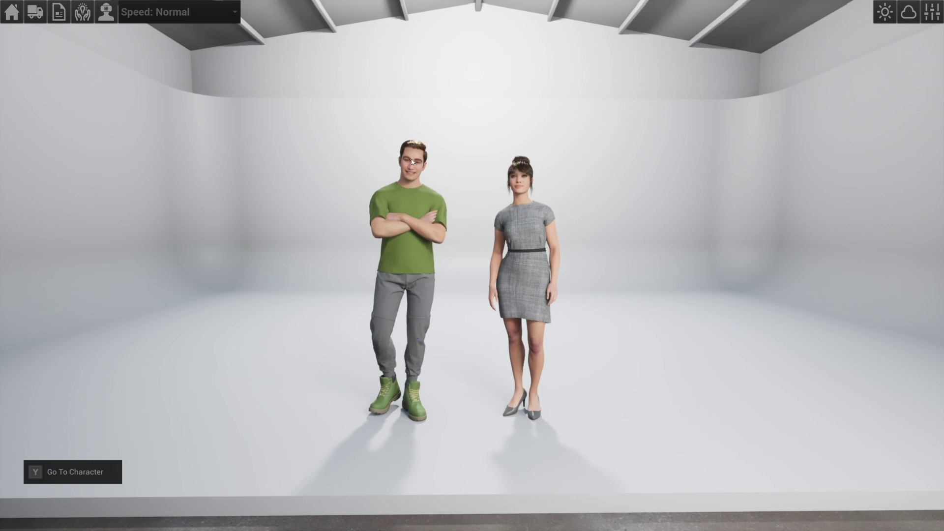
- Adjust the man's right leg pose, setting Lower Leg Bend to 17.88, Foot Bend to 5.22 and Foot Ball Bend to -3.82 degrees
{"action": "right_click_drag", "start_coordinate": [483, 188], "coordinate": [615, 188]}
{"action": "mouse_move", "coordinate": [480, 217]}
{"action": "right_mouse_down"}
{"action": "mouse_move", "coordinate": [421, 217]}
{"action": "mouse_move", "coordinate": [480, 217]}
{"action": "right_mouse_up"}
{"action": "left_click", "coordinate": [641, 35]}
{"action": "left_click", "coordinate": [890, 94]}
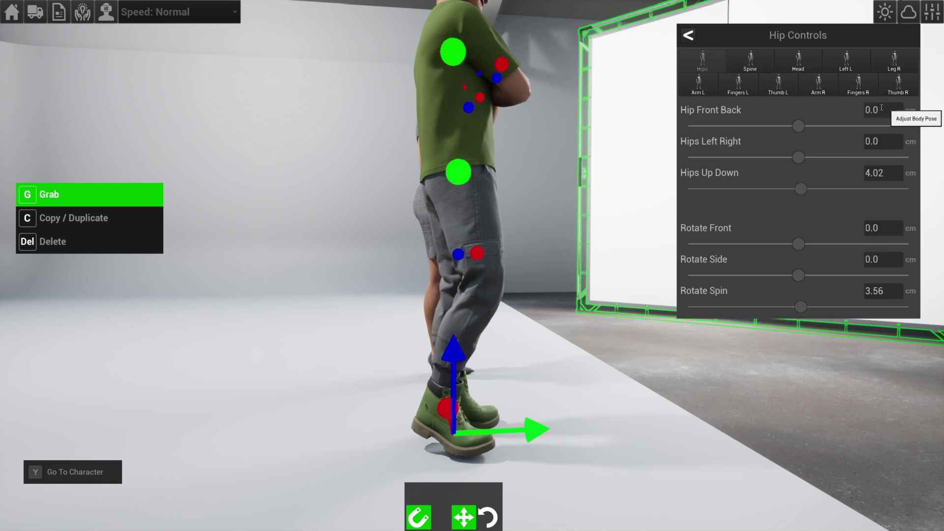
{"action": "left_click", "coordinate": [476, 256]}
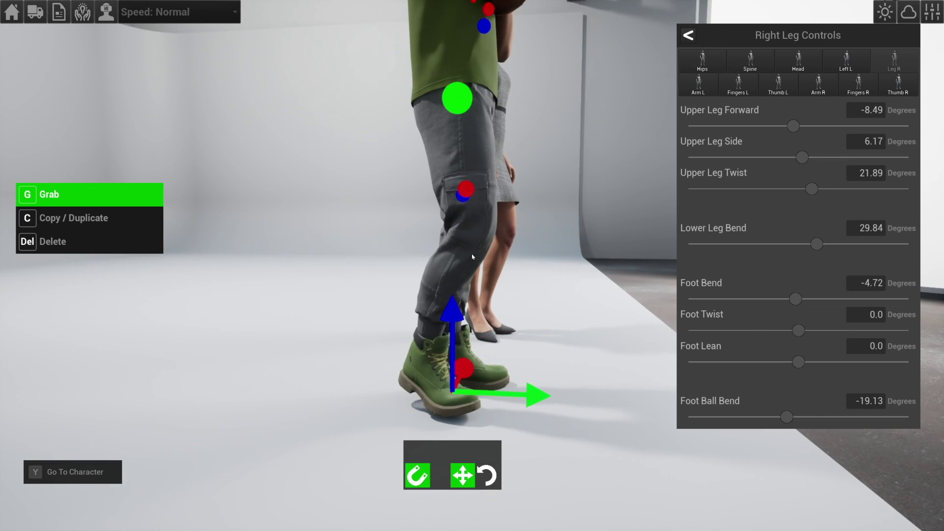
{"action": "left_click", "coordinate": [193, 11]}
{"action": "key", "text": "w"}
{"action": "mouse_move", "coordinate": [634, 290]}
{"action": "right_mouse_down"}
{"action": "mouse_move", "coordinate": [635, 278]}
{"action": "mouse_move", "coordinate": [620, 281]}
{"action": "mouse_move", "coordinate": [635, 290]}
{"action": "right_mouse_up"}
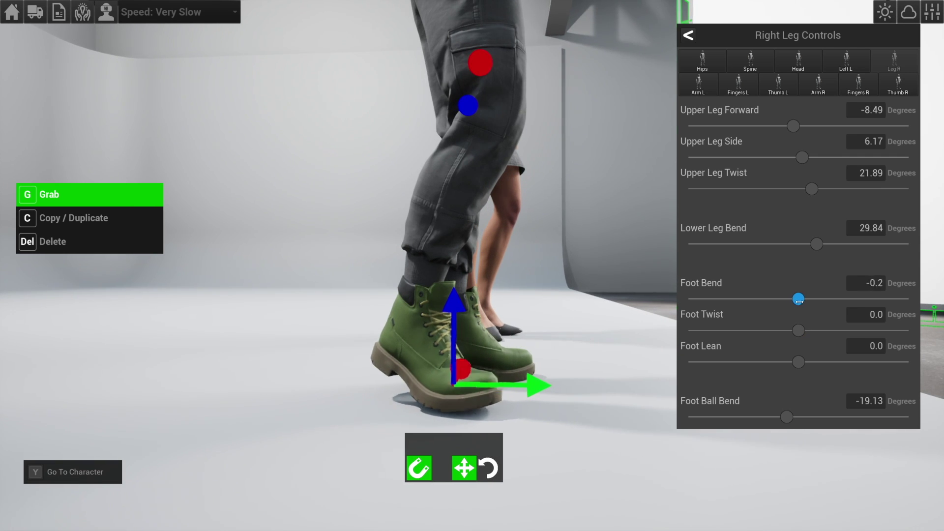
{"action": "left_click_drag", "start_coordinate": [820, 252], "coordinate": [809, 258]}
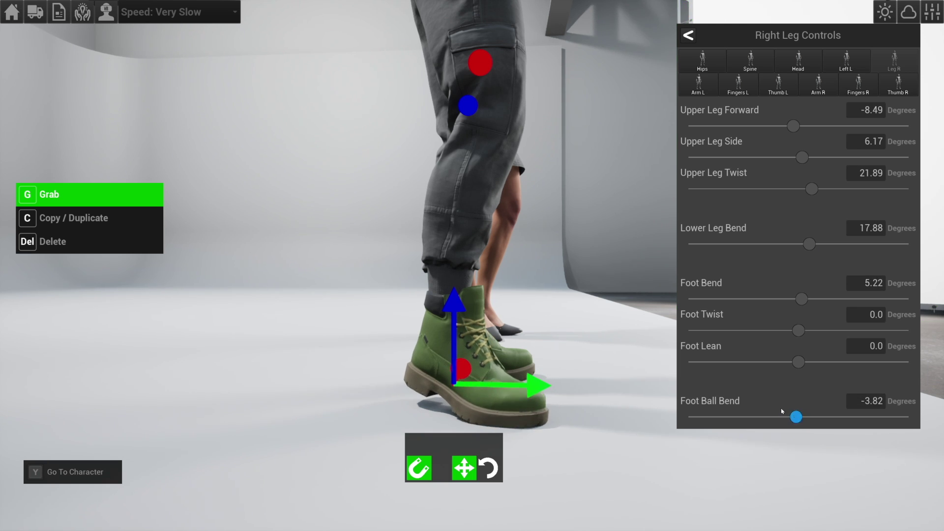
- Check the man's adjusted stance beside the woman from the front and return to the Actor Hub
{"action": "key", "text": "d"}
{"action": "right_click_drag", "start_coordinate": [703, 369], "coordinate": [582, 369]}
{"action": "key", "text": "s"}
{"action": "left_click", "coordinate": [177, 12]}
{"action": "left_click", "coordinate": [162, 42]}
{"action": "key", "text": "s"}
{"action": "key", "text": "d"}
{"action": "right_click_drag", "start_coordinate": [674, 123], "coordinate": [639, 103]}
{"action": "key", "text": "w"}
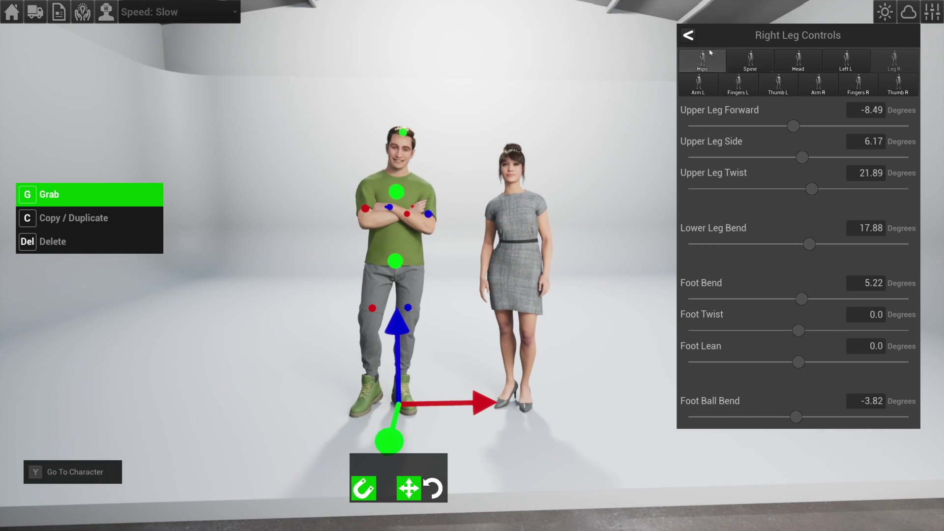
{"action": "left_click", "coordinate": [688, 35]}
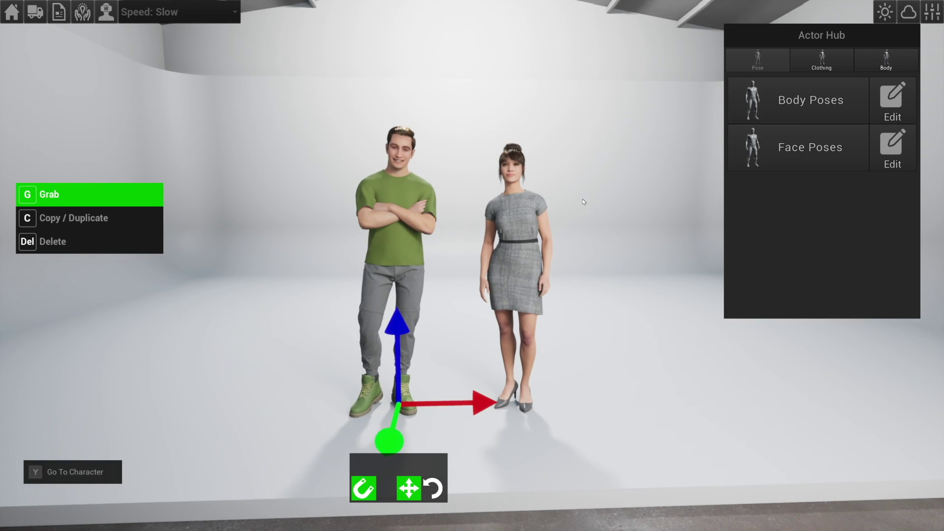
- Place a straight-track camera dolly on the studio floor in front of the two actors
{"action": "left_click", "coordinate": [698, 525]}
{"action": "key", "text": "s"}
{"action": "right_click_drag", "start_coordinate": [698, 525], "coordinate": [698, 502]}
{"action": "key", "text": "s"}
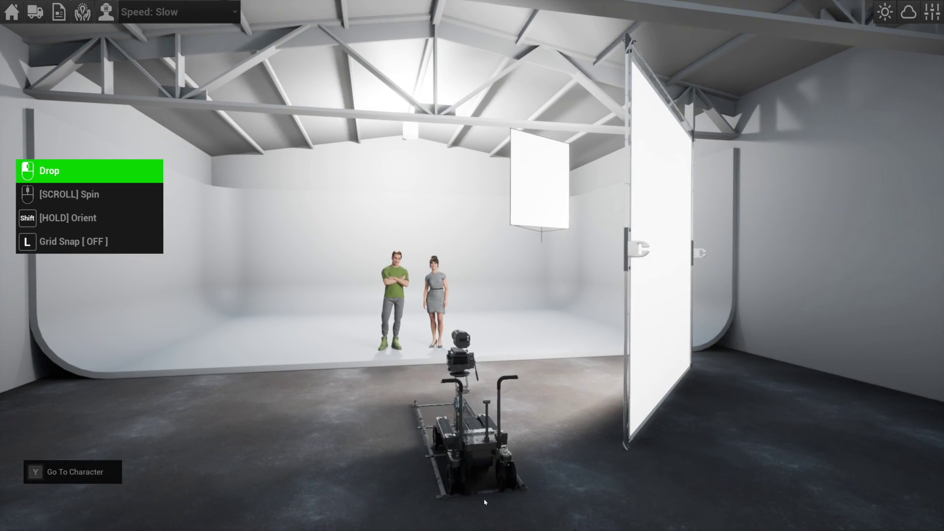
{"action": "left_click", "coordinate": [479, 479]}
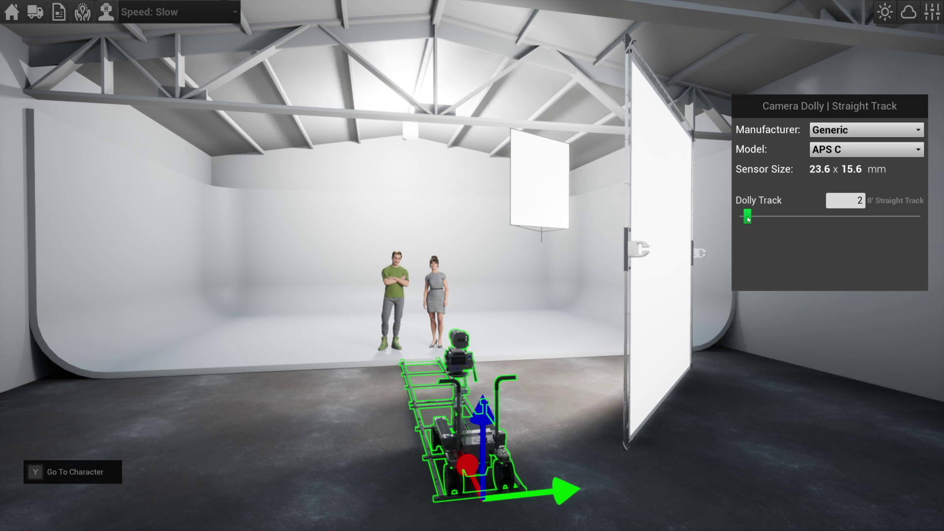
- Set the Dolly Track length to 2 straight sections and operate the dolly camera, framing the man and woman
{"action": "mouse_move", "coordinate": [476, 469]}
{"action": "left_mouse_down"}
{"action": "mouse_move", "coordinate": [465, 442]}
{"action": "mouse_move", "coordinate": [476, 469]}
{"action": "left_mouse_up"}
{"action": "right_click_drag", "start_coordinate": [476, 469], "coordinate": [363, 508]}
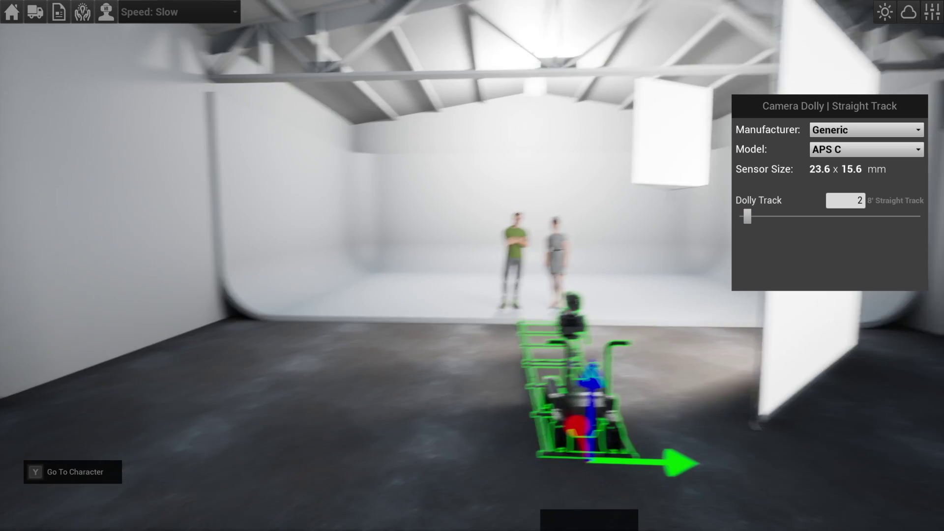
{"action": "key", "text": "d"}
{"action": "key", "text": "s"}
{"action": "left_click_drag", "start_coordinate": [484, 407], "coordinate": [284, 404]}
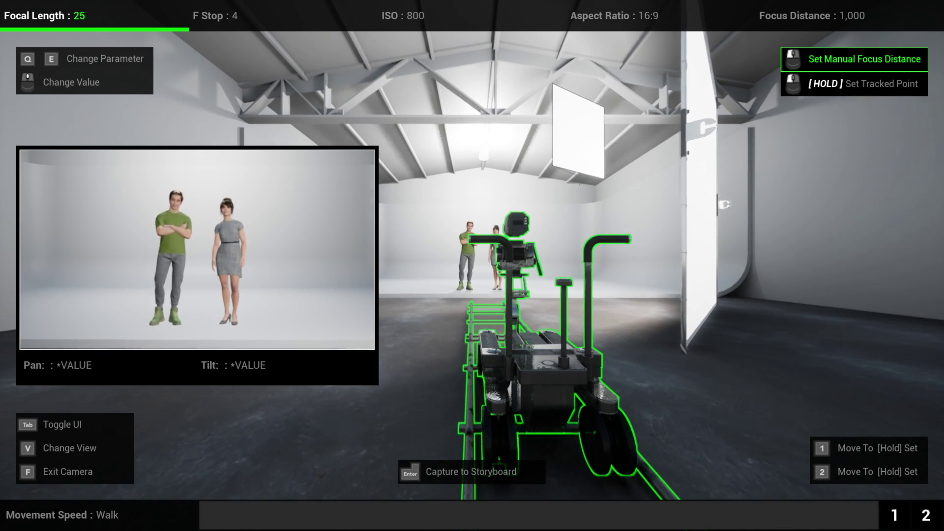
- Set the camera's focal length to 32, change to the full camera view and set a tracked focus point
{"action": "scroll", "coordinate": [472, 266], "scroll_direction": "up", "scroll_amount": 7}
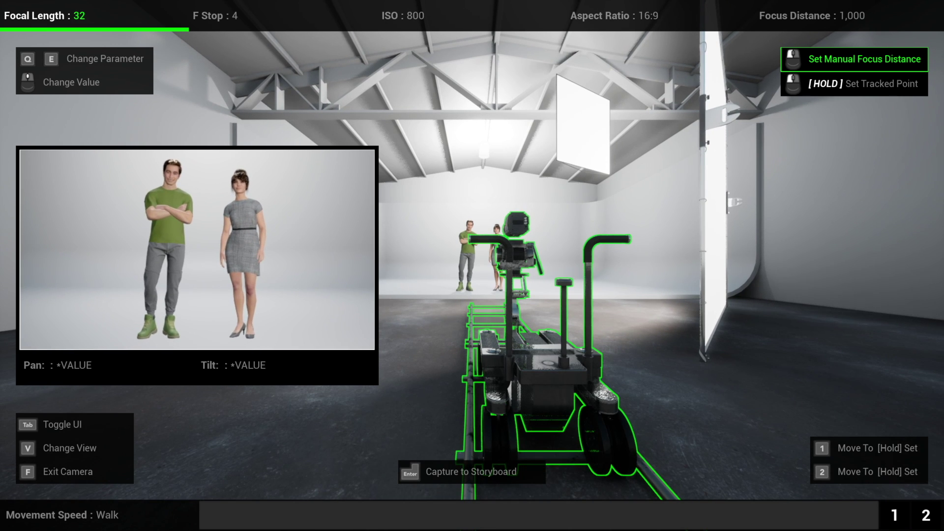
{"action": "key", "text": "v"}
{"action": "left_click", "coordinate": [472, 266]}
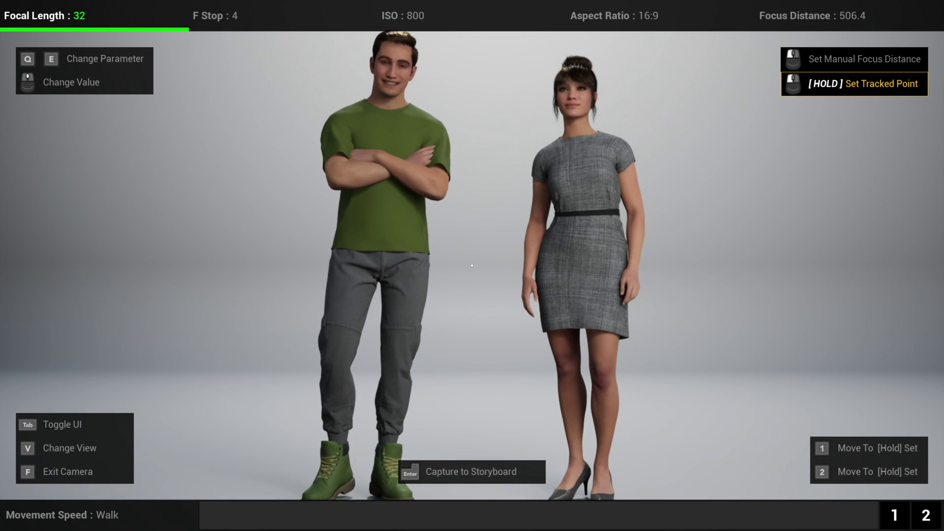
- Set the F Stop to 2.8 and dolly the camera forward and back along the track to frame both actors
{"action": "key", "text": "e"}
{"action": "scroll", "coordinate": [472, 266], "scroll_direction": "down", "scroll_amount": 1}
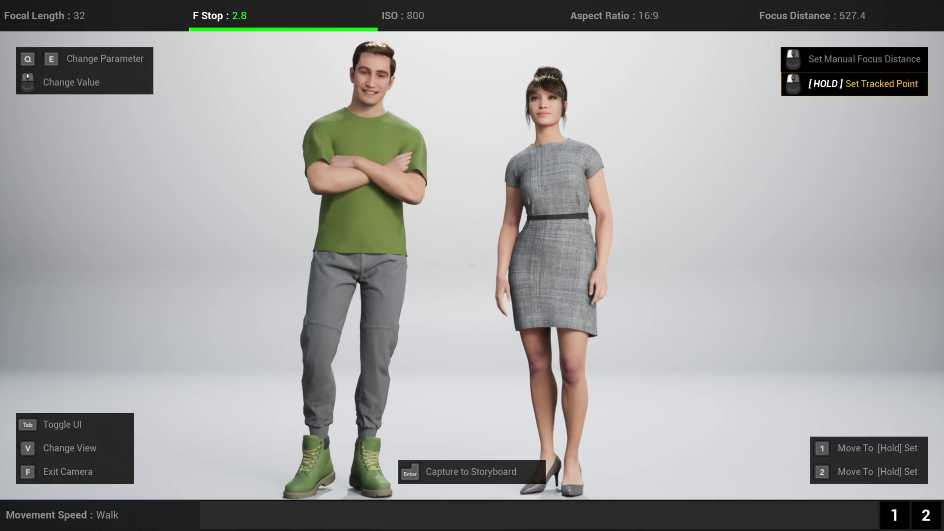
{"action": "key", "text": "w"}
{"action": "key", "text": "s"}
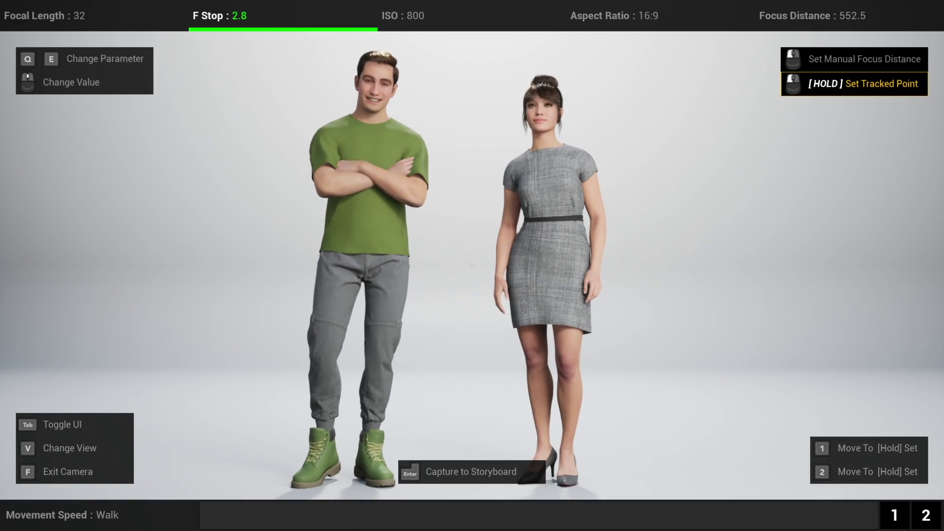